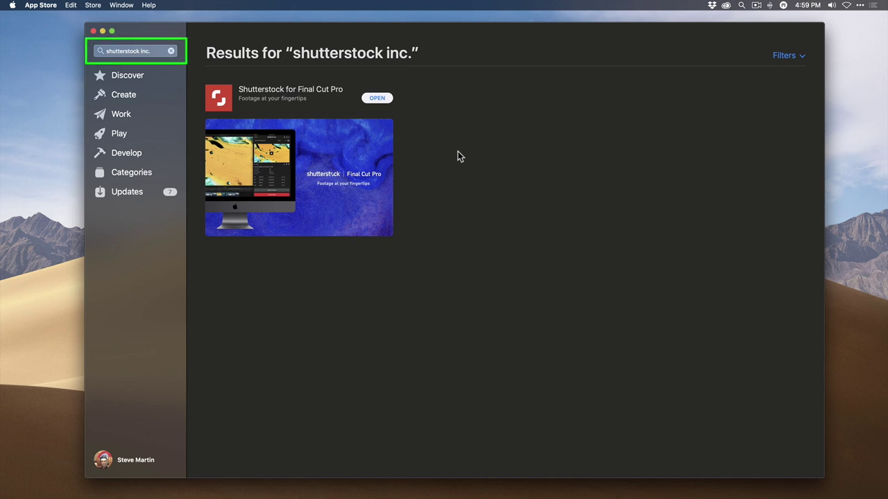
Step: Open Shutterstock for Final Cut Pro from the App Store and move its install confirmation aside
{"action": "left_click", "coordinate": [384, 98]}
{"action": "left_click_drag", "start_coordinate": [320, 218], "coordinate": [384, 250]}
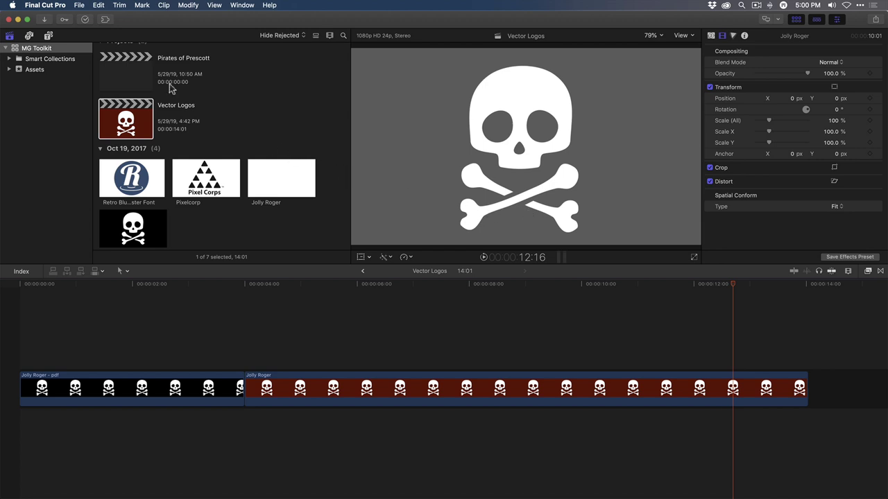
Step: Show the Workflow Extensions dropdown from the Vector Logos project toolbar
{"action": "left_click", "coordinate": [106, 20]}
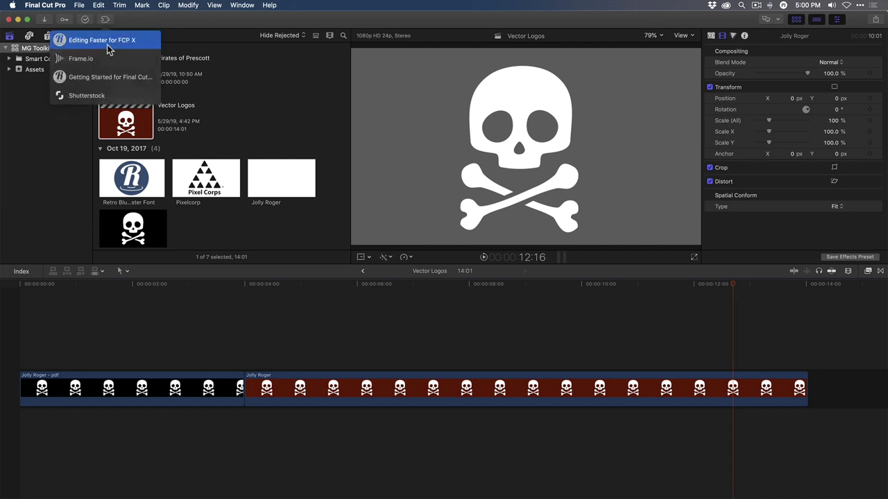
Step: Launch the Shutterstock extension and position its panel over the project
{"action": "left_click", "coordinate": [104, 96]}
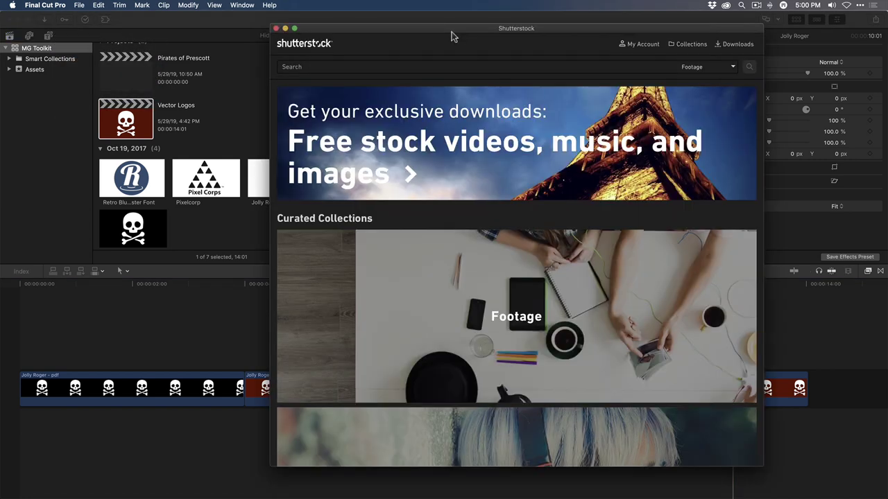
{"action": "left_click_drag", "start_coordinate": [468, 35], "coordinate": [505, 38]}
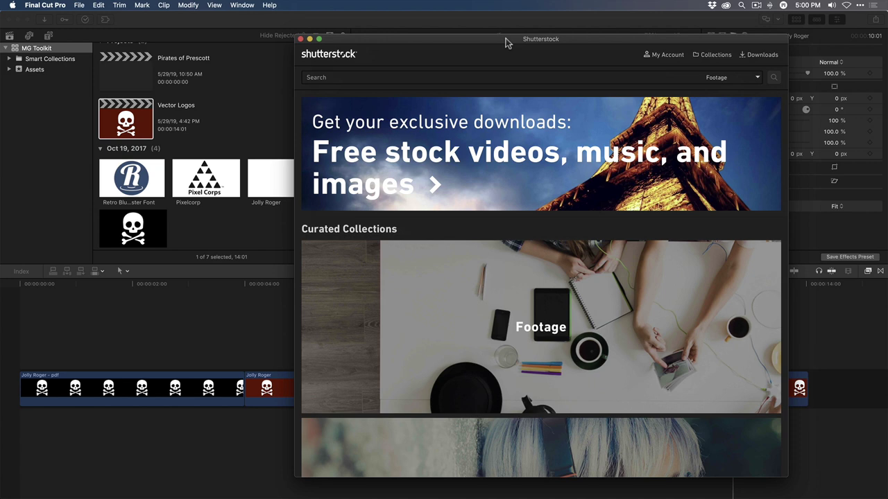
{"action": "left_click_drag", "start_coordinate": [506, 43], "coordinate": [510, 46]}
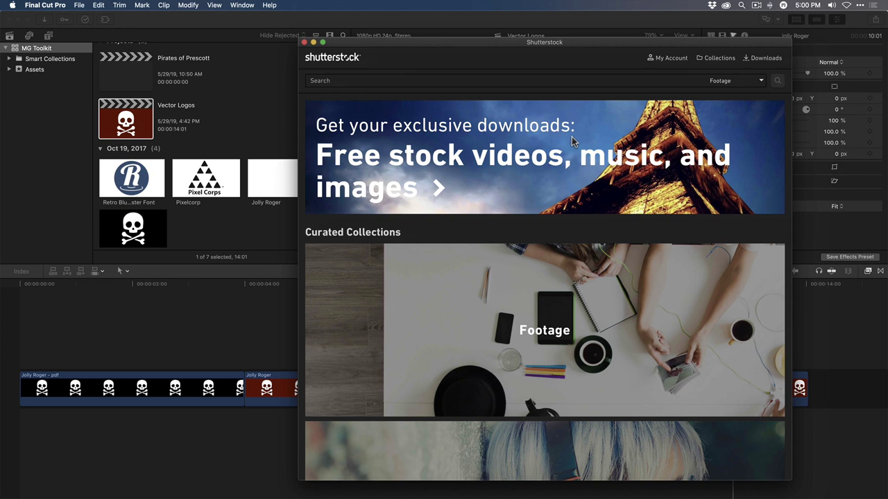
Step: Browse into the Shutterstock Images collection and look over its categories
{"action": "scroll", "coordinate": [639, 236], "scroll_direction": "down", "scroll_amount": 5}
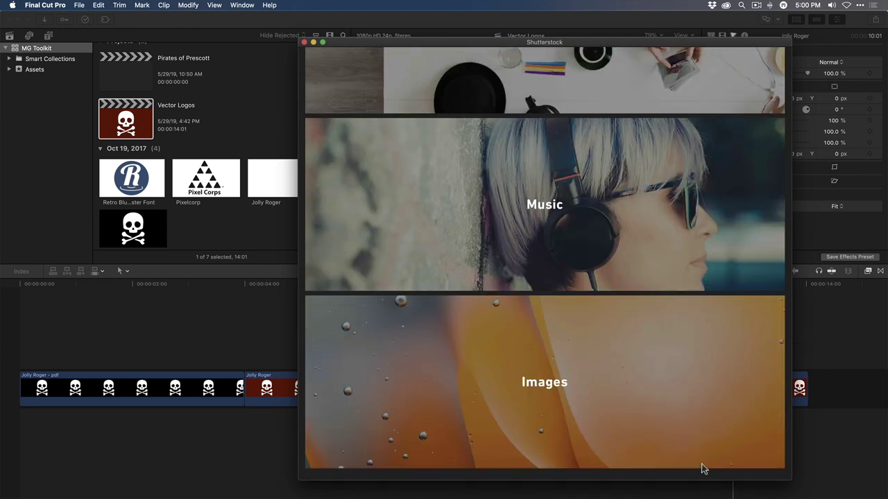
{"action": "left_click", "coordinate": [687, 390]}
{"action": "scroll", "coordinate": [650, 309], "scroll_direction": "down", "scroll_amount": 3}
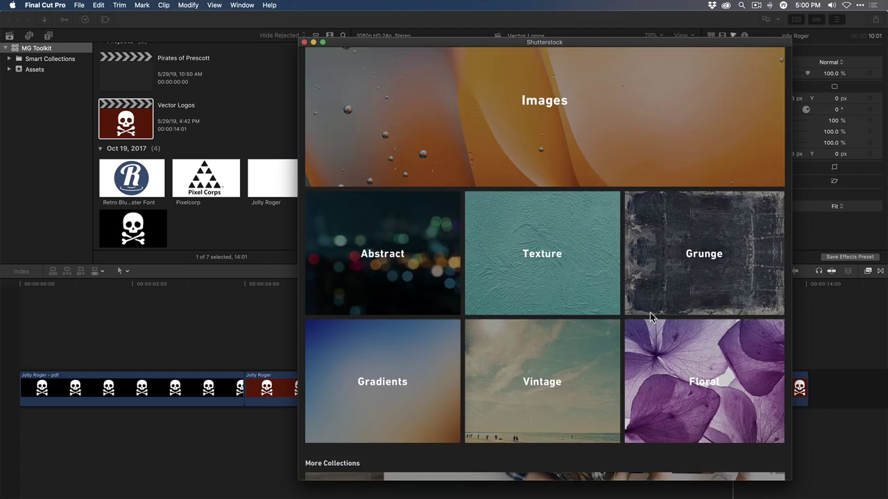
{"action": "scroll", "coordinate": [650, 316], "scroll_direction": "up", "scroll_amount": 1}
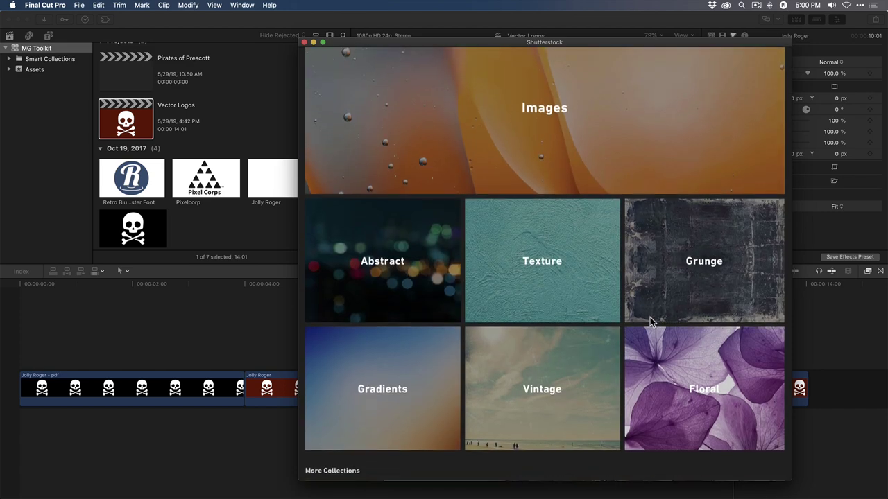
{"action": "scroll", "coordinate": [651, 321], "scroll_direction": "up", "scroll_amount": 2}
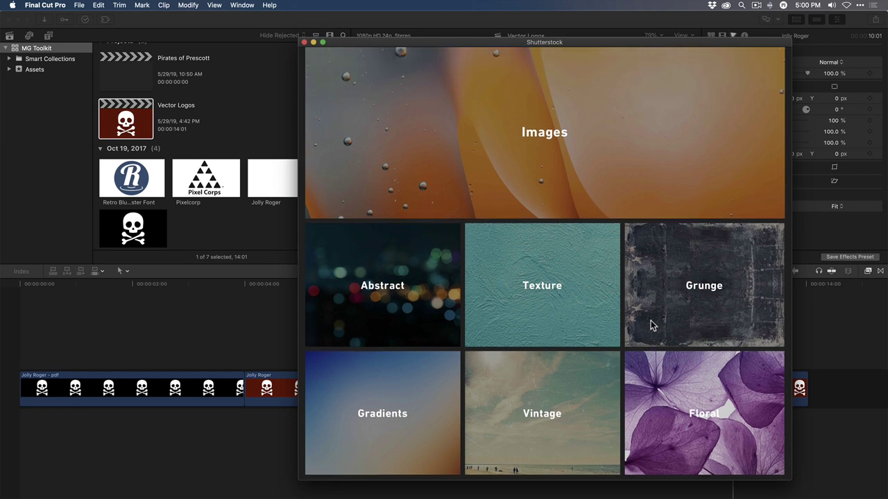
{"action": "scroll", "coordinate": [653, 328], "scroll_direction": "up", "scroll_amount": 1}
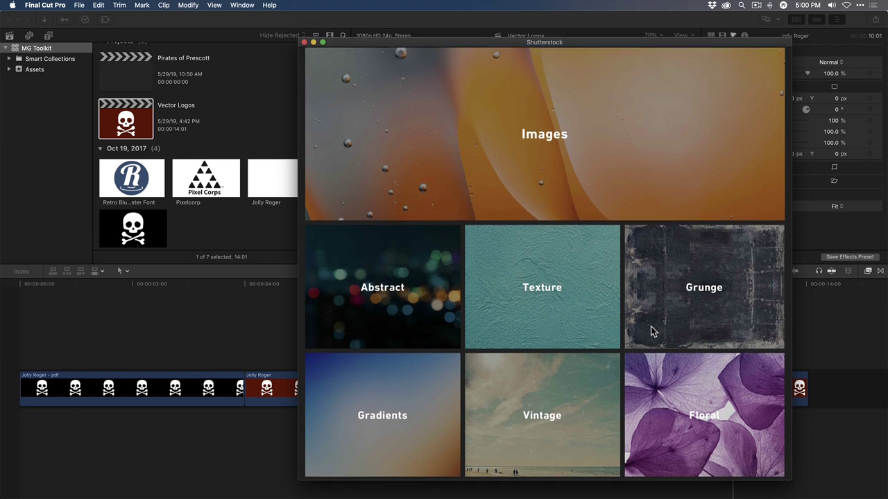
{"action": "scroll", "coordinate": [652, 332], "scroll_direction": "up", "scroll_amount": 5}
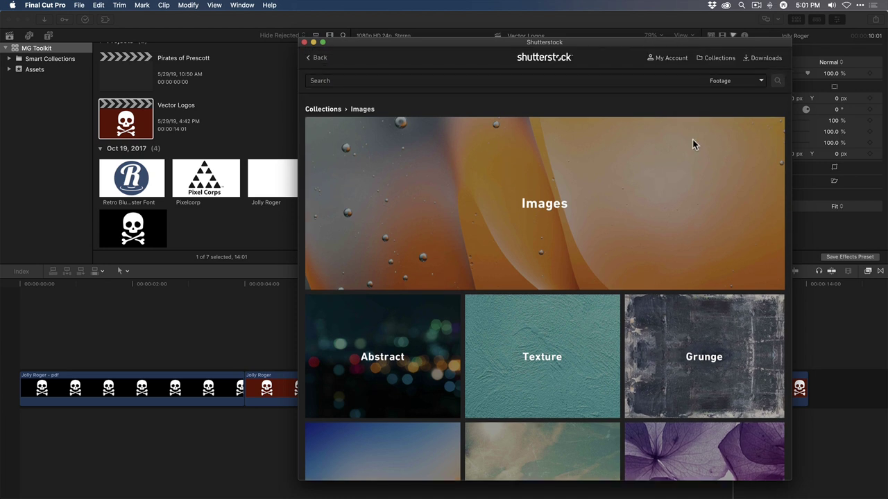
Step: Search Shutterstock Photos for 'pirate ship'
{"action": "left_click", "coordinate": [761, 84]}
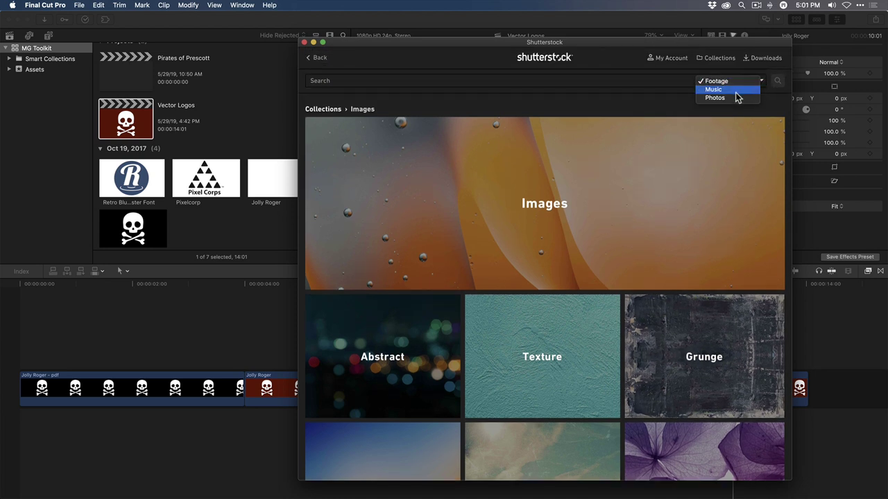
{"action": "left_click", "coordinate": [738, 95]}
{"action": "left_click", "coordinate": [319, 82]}
{"action": "type", "text": "pirate ship"}
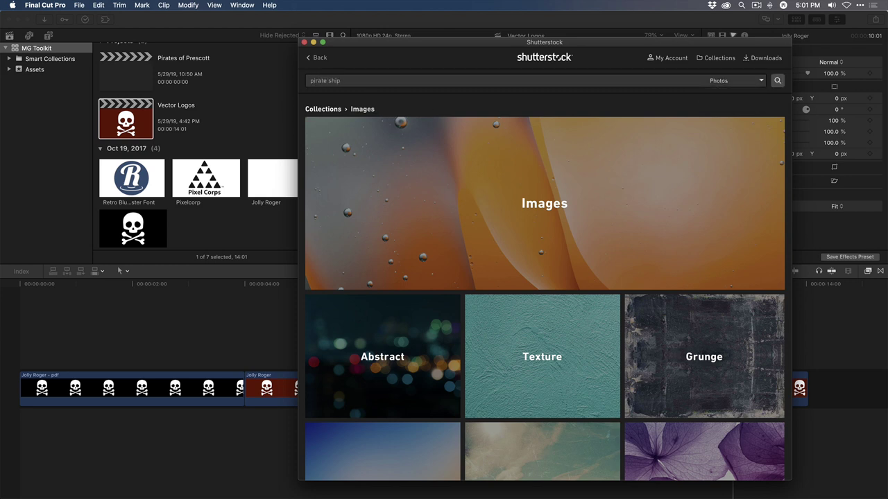
{"action": "key", "text": "Return"}
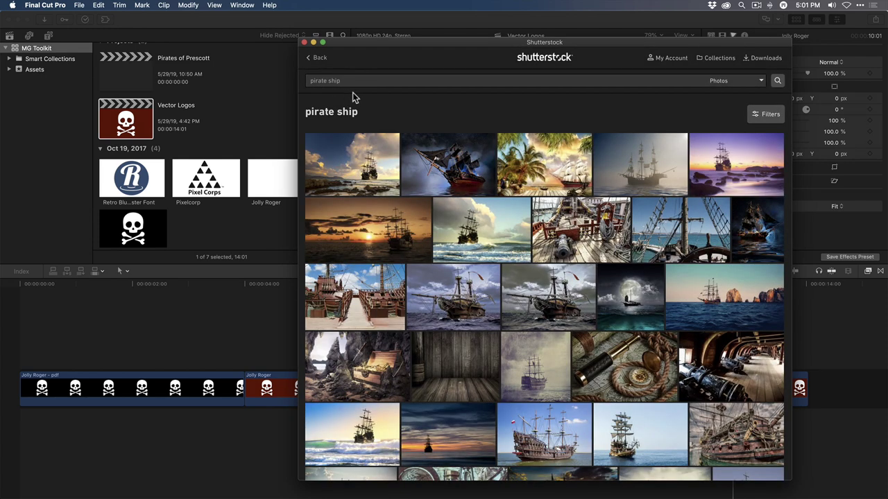
Step: Look through the pirate ship results and add the beach ship photo to the library
{"action": "scroll", "coordinate": [548, 194], "scroll_direction": "down", "scroll_amount": 2}
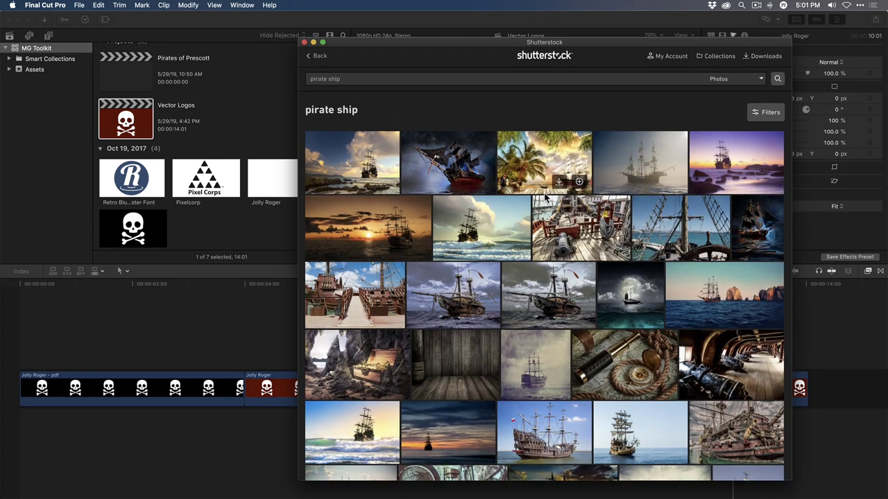
{"action": "scroll", "coordinate": [545, 198], "scroll_direction": "down", "scroll_amount": 3}
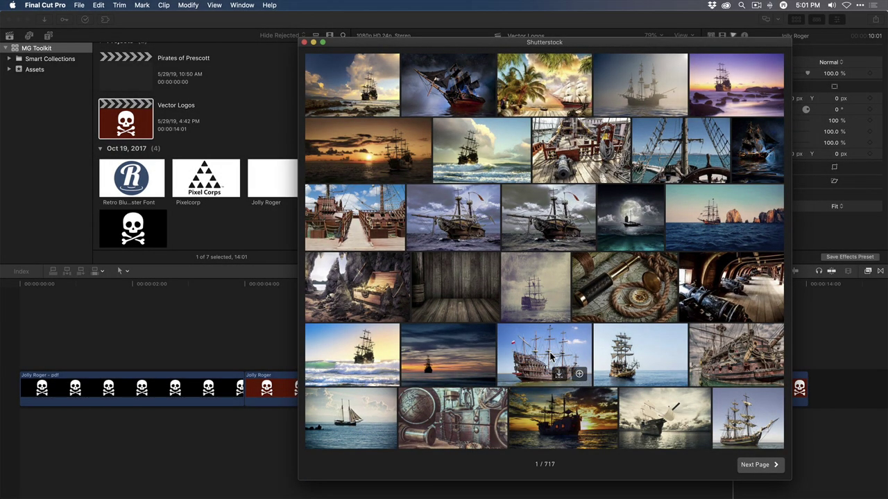
{"action": "scroll", "coordinate": [546, 351], "scroll_direction": "up", "scroll_amount": 5}
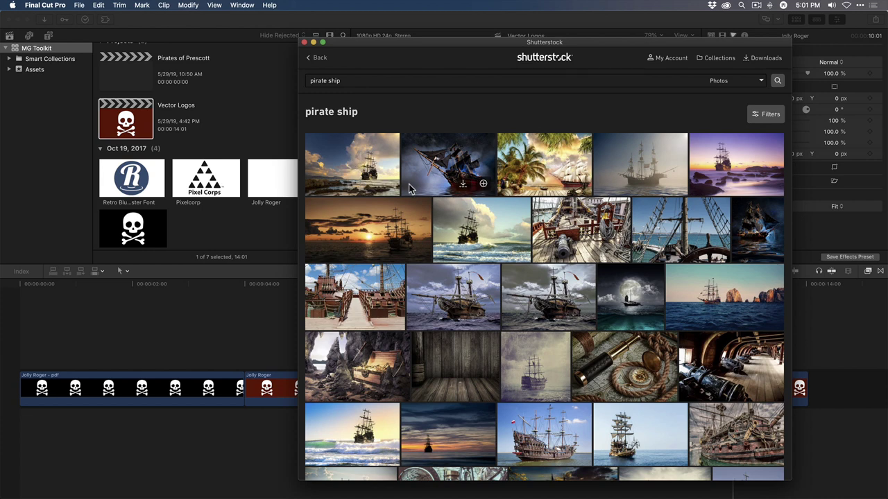
{"action": "mouse_move", "coordinate": [381, 191]}
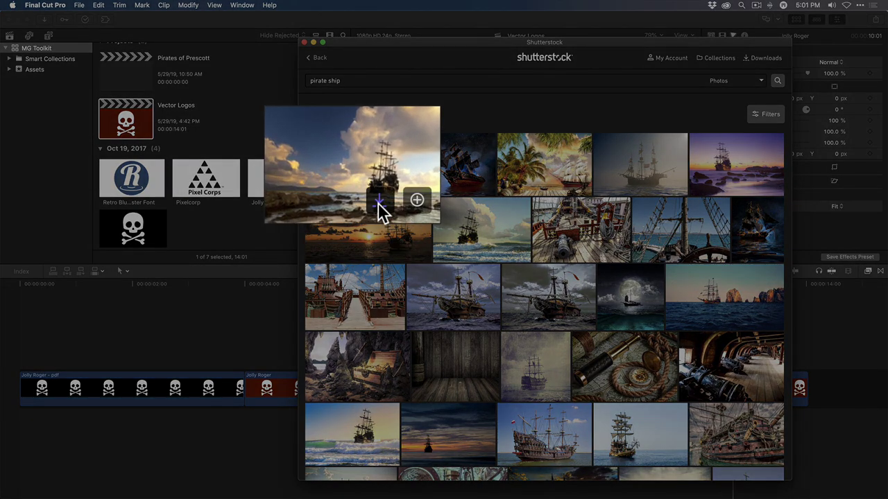
{"action": "left_click", "coordinate": [417, 202]}
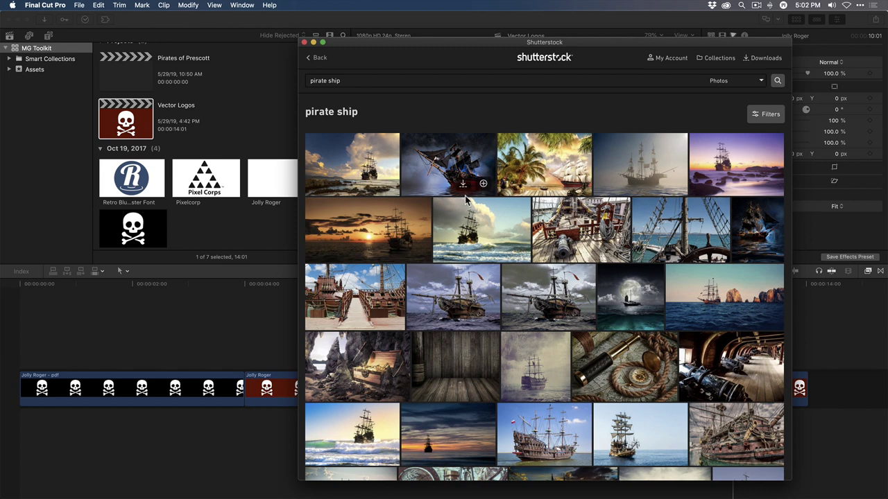
Step: Expand the Shutterstock Images event and compare its keyword collections, ending on 'preview'
{"action": "scroll", "coordinate": [472, 222], "scroll_direction": "down", "scroll_amount": 1}
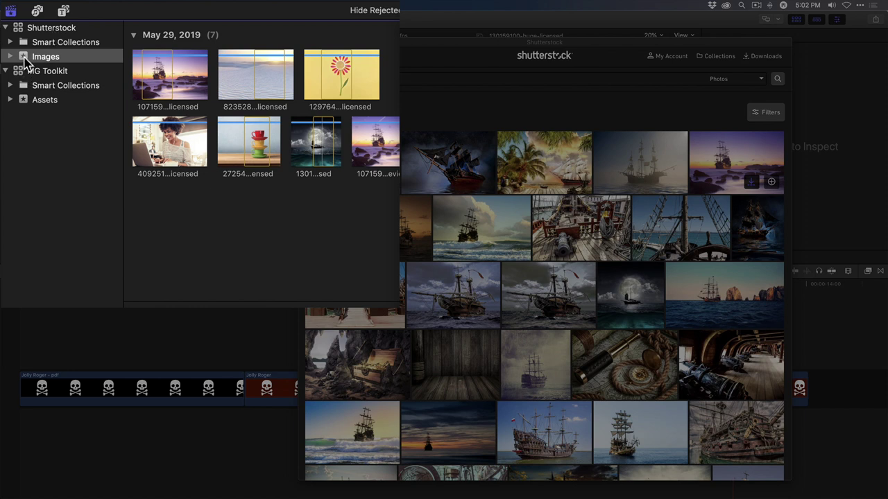
{"action": "left_click", "coordinate": [23, 59]}
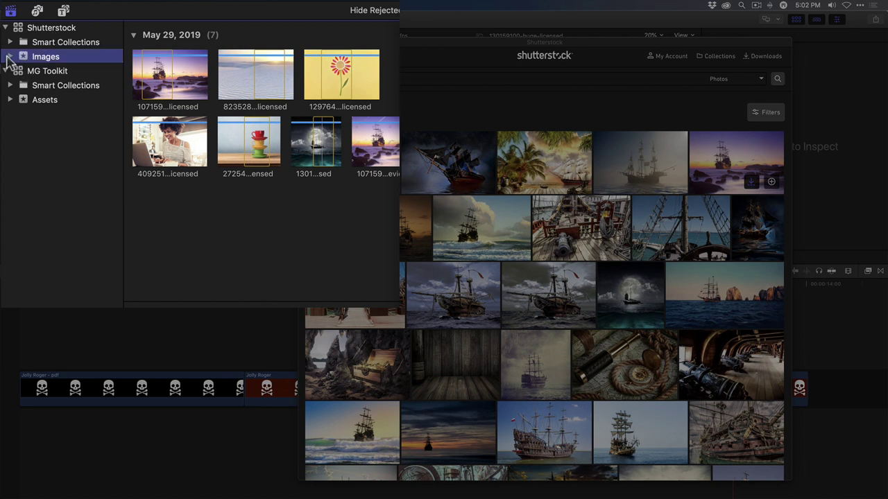
{"action": "left_click", "coordinate": [10, 56]}
{"action": "left_click", "coordinate": [49, 86]}
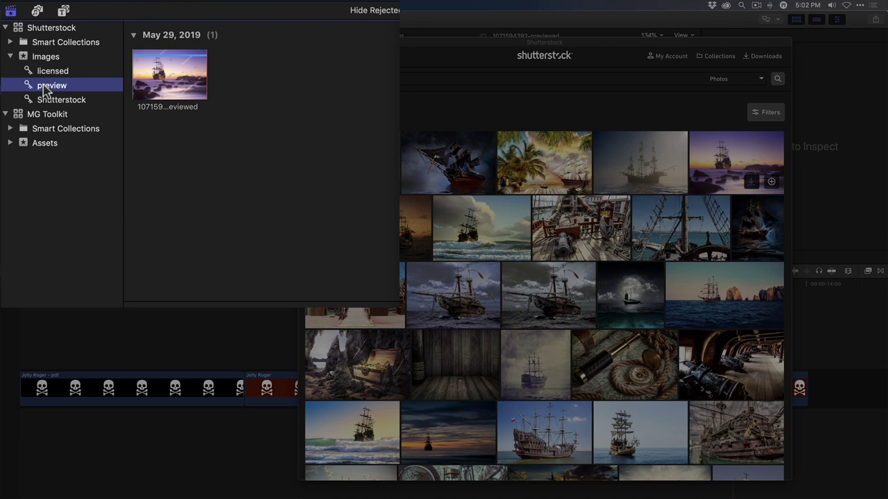
{"action": "left_click", "coordinate": [51, 72]}
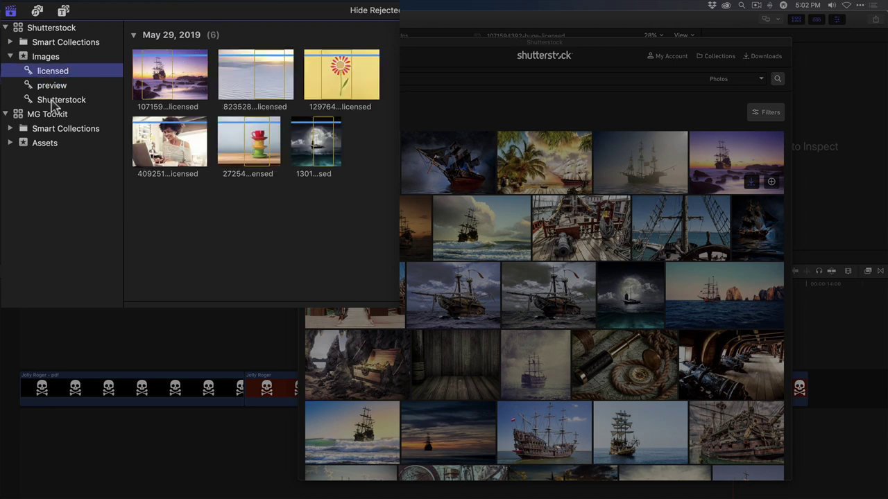
{"action": "left_click", "coordinate": [53, 100]}
{"action": "left_click", "coordinate": [59, 73]}
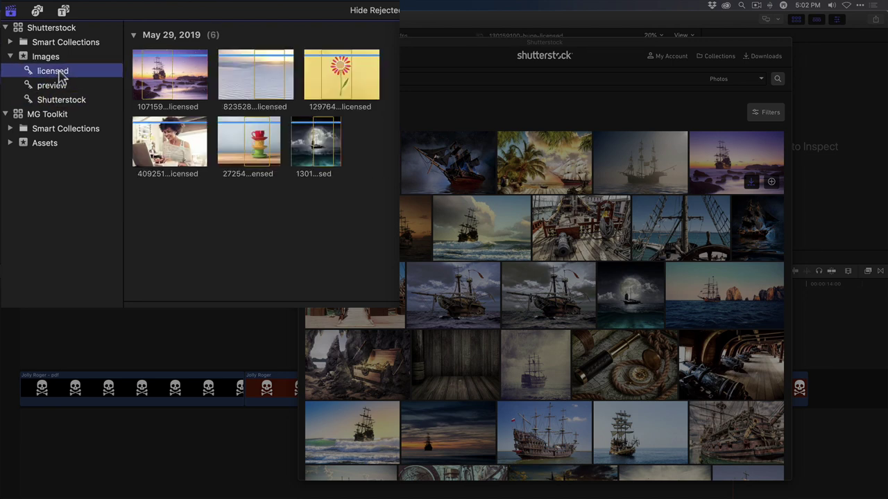
{"action": "left_click", "coordinate": [58, 85]}
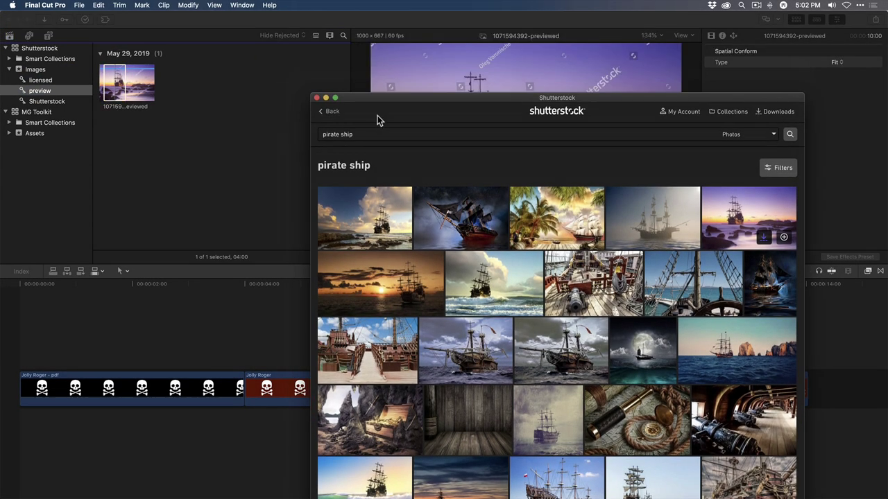
Step: Download preview copies of the moonlit ship and sunset pirate ship photos into the library
{"action": "left_click_drag", "start_coordinate": [372, 99], "coordinate": [412, 255]}
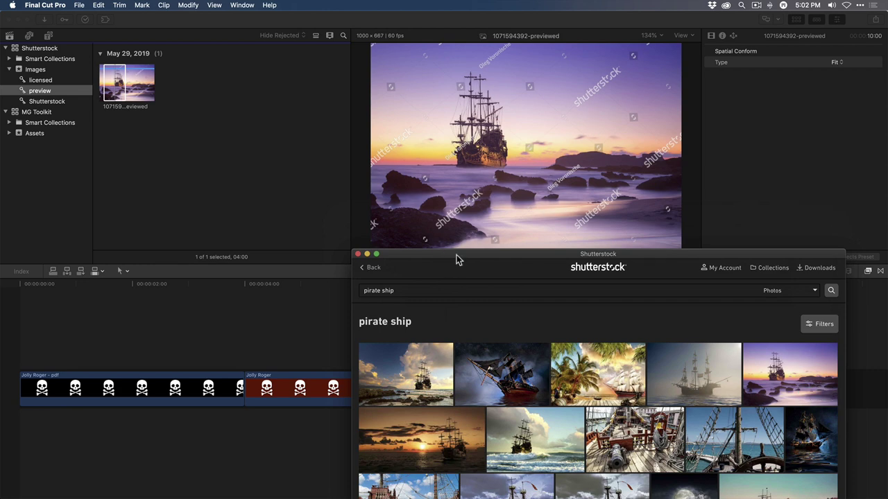
{"action": "left_click_drag", "start_coordinate": [457, 254], "coordinate": [314, 34]}
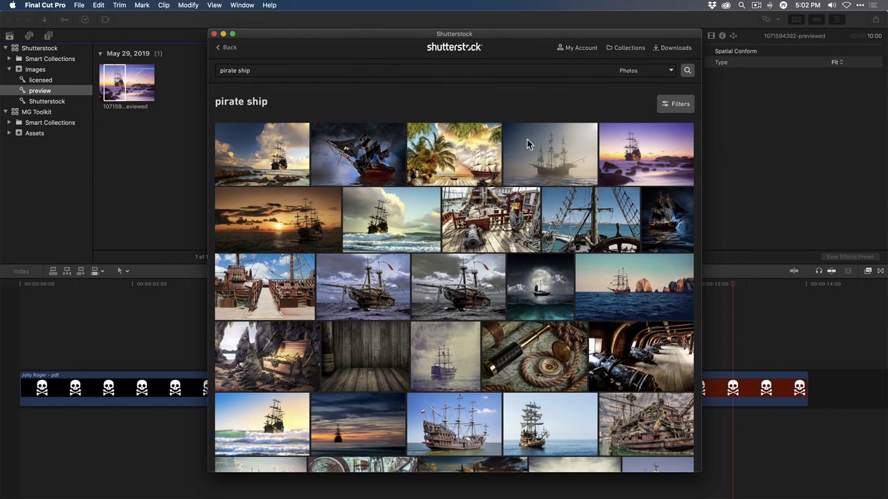
{"action": "scroll", "coordinate": [527, 142], "scroll_direction": "down", "scroll_amount": 5}
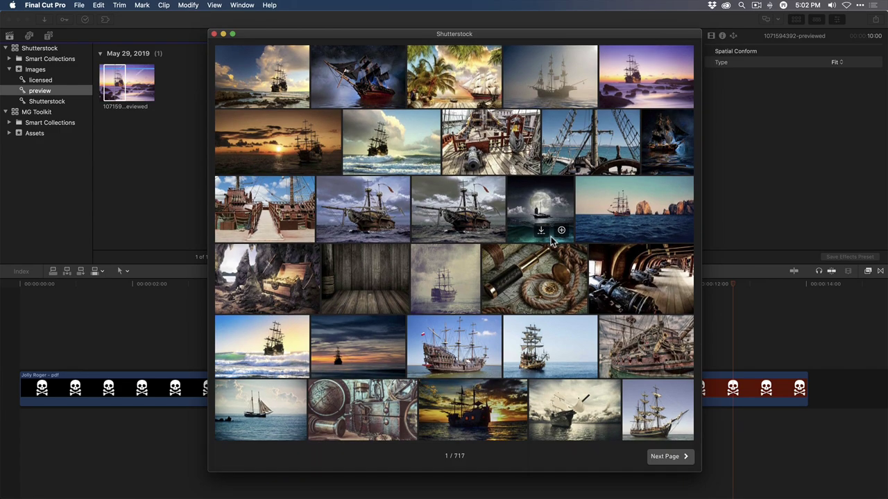
{"action": "left_click", "coordinate": [541, 230]}
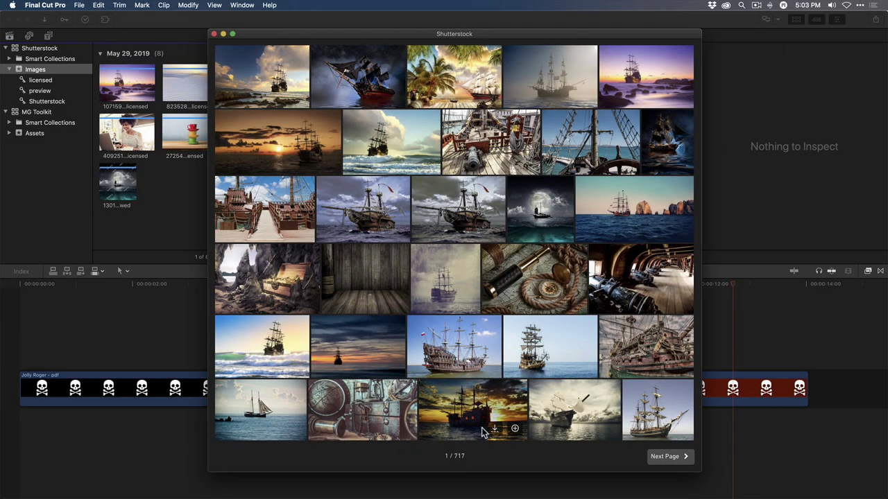
{"action": "mouse_move", "coordinate": [505, 444]}
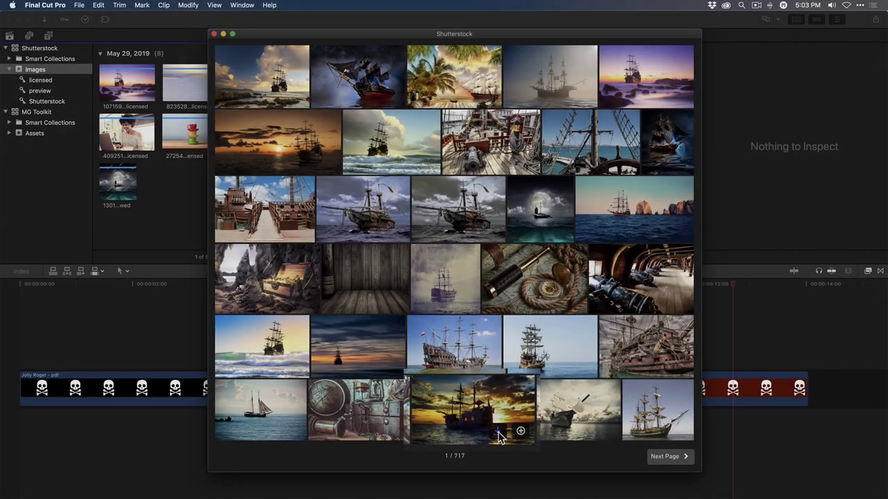
{"action": "left_click", "coordinate": [497, 433]}
{"action": "left_click_drag", "start_coordinate": [392, 36], "coordinate": [442, 42]}
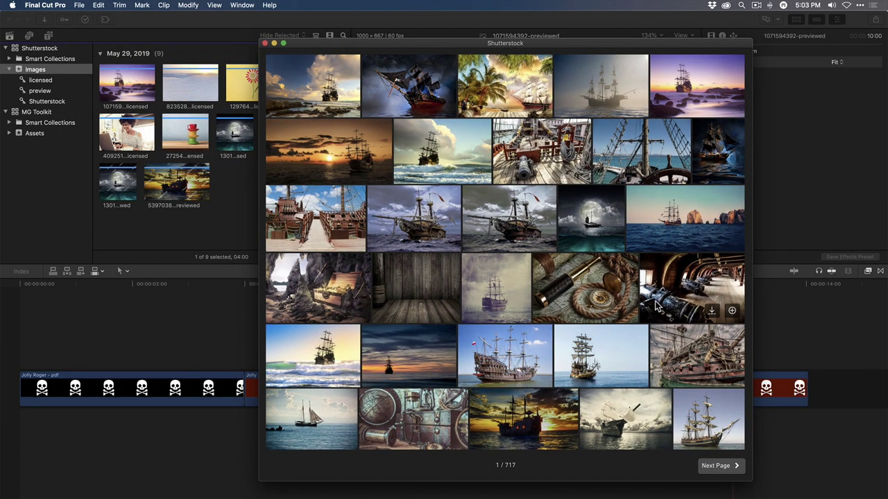
Step: Close the Shutterstock window and switch to the Window > Workspaces > Shutterstock layout
{"action": "left_click", "coordinate": [265, 44]}
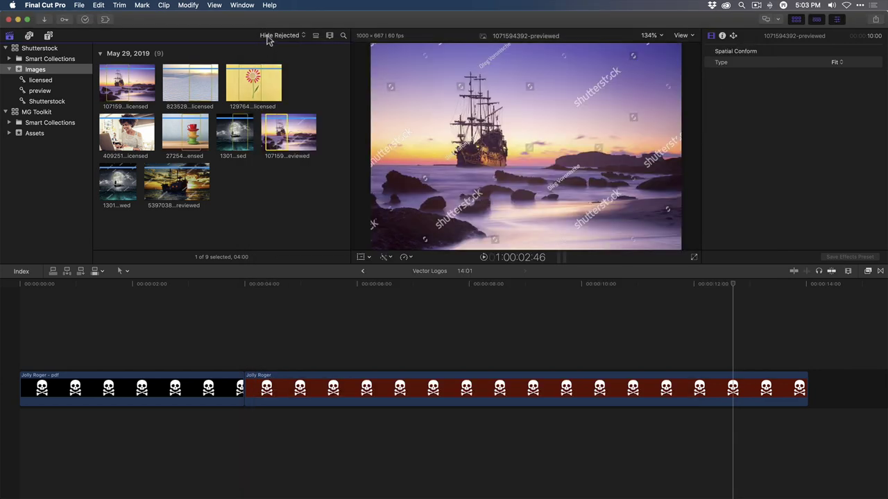
{"action": "left_click", "coordinate": [241, 5]}
{"action": "mouse_move", "coordinate": [261, 79]}
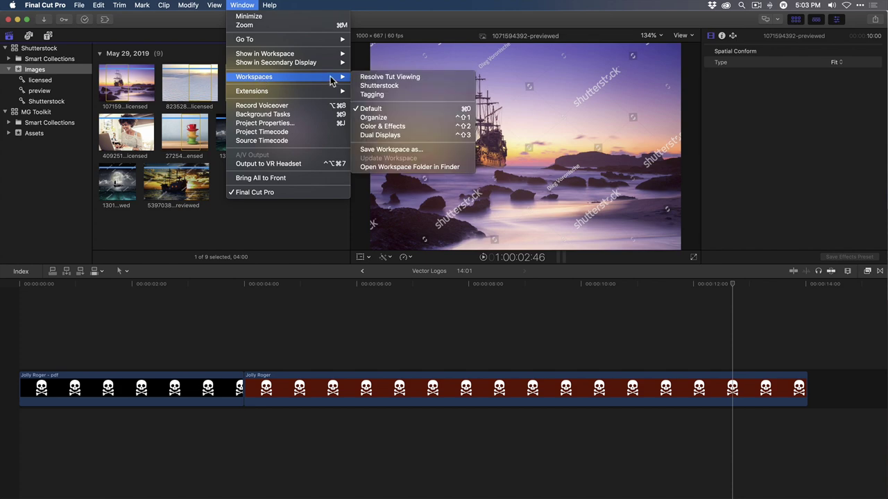
{"action": "left_click", "coordinate": [386, 86]}
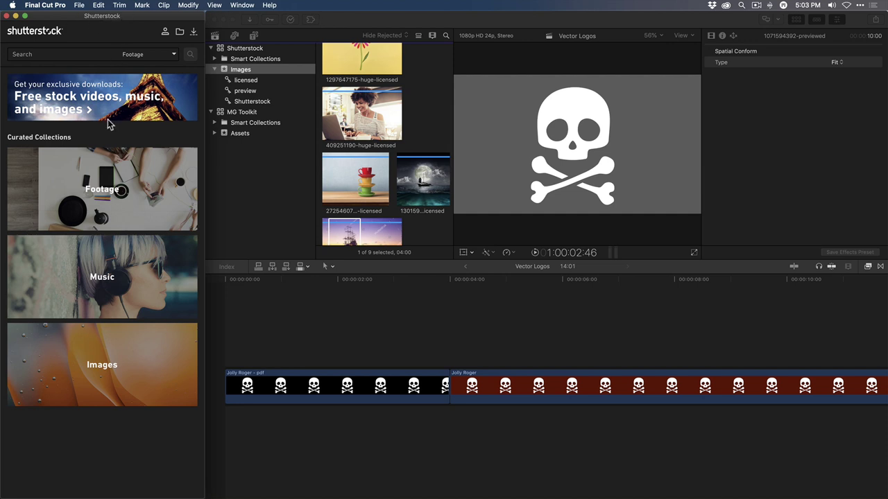
Step: Show the three previewed ship images in the 'preview' keyword collection
{"action": "left_click", "coordinate": [338, 21]}
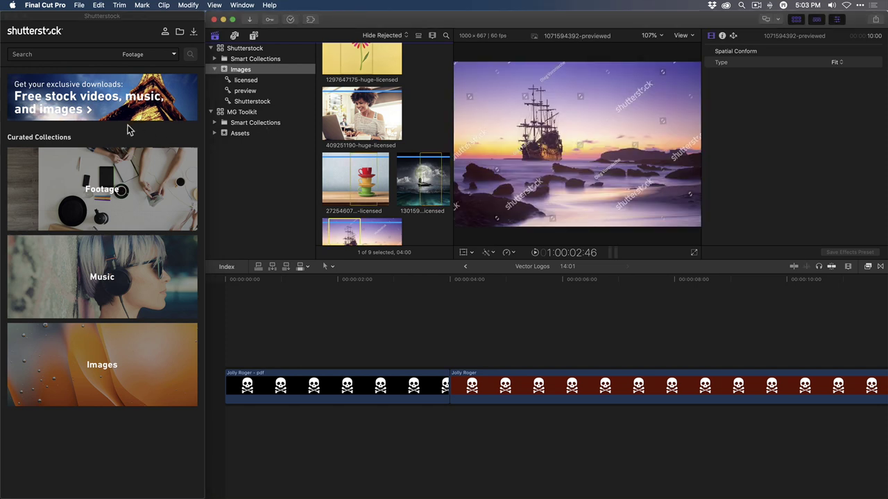
{"action": "left_click", "coordinate": [245, 91]}
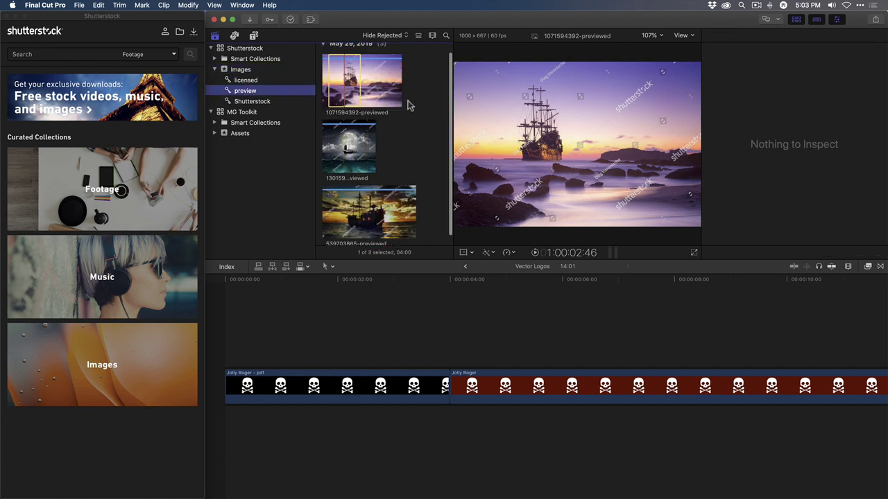
{"action": "scroll", "coordinate": [373, 128], "scroll_direction": "up", "scroll_amount": 2}
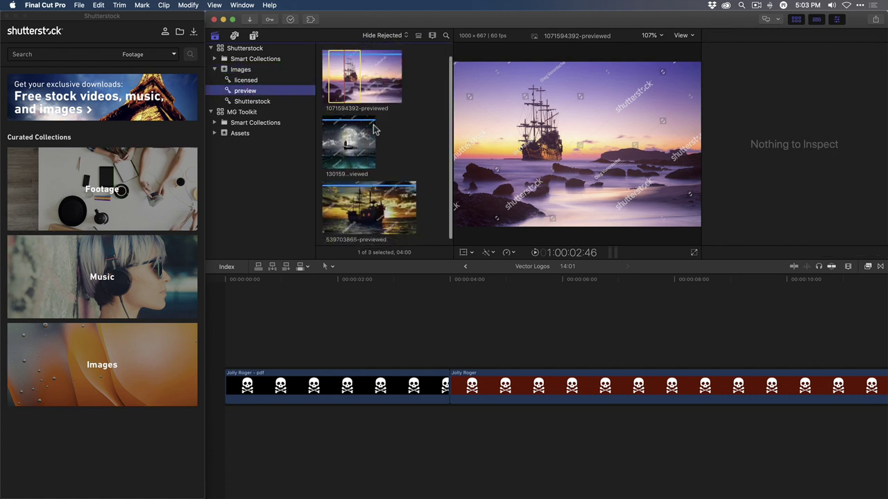
{"action": "scroll", "coordinate": [373, 128], "scroll_direction": "down", "scroll_amount": 1}
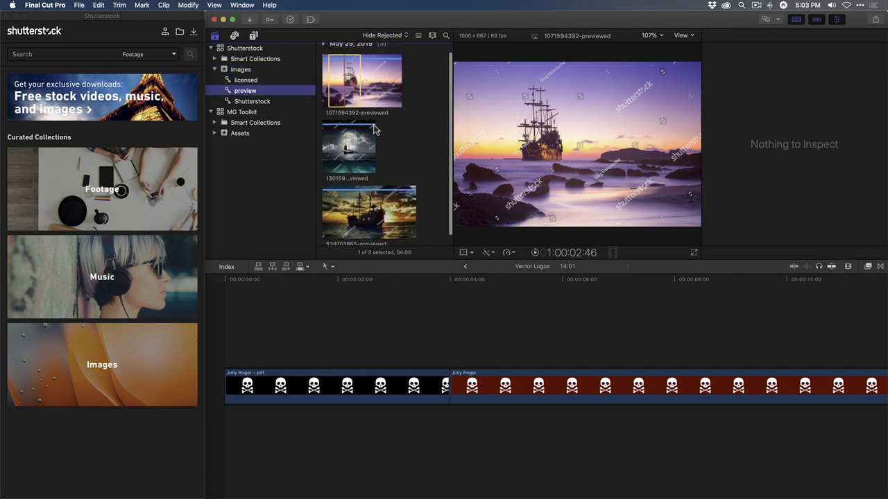
Step: Select the three preview ship images and set their Spatial Conform Type to Fill
{"action": "left_click", "coordinate": [423, 117]}
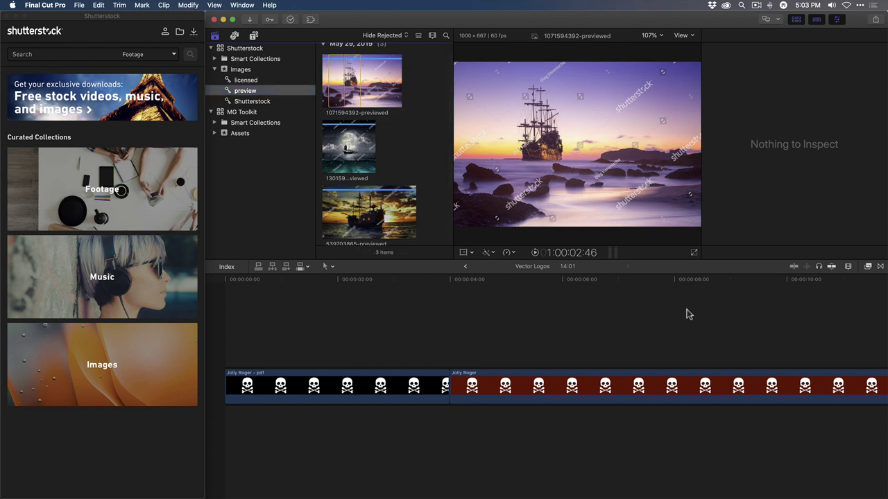
{"action": "left_click", "coordinate": [340, 87]}
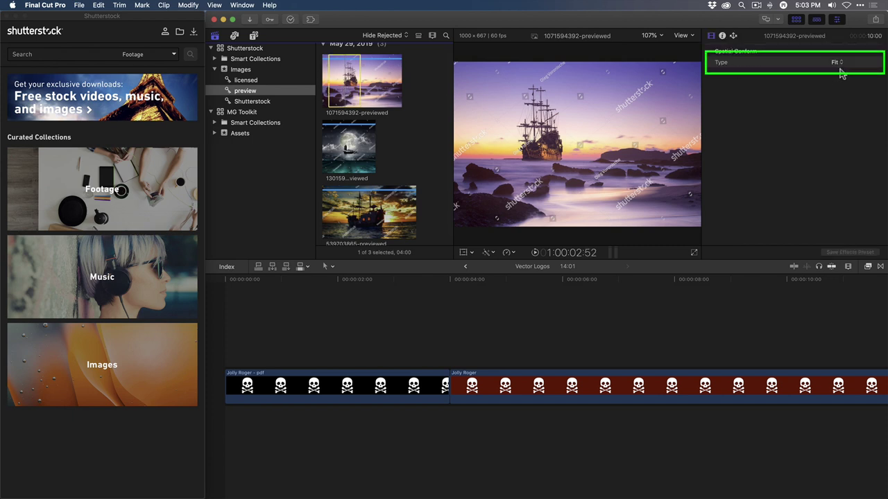
{"action": "left_click", "coordinate": [420, 97]}
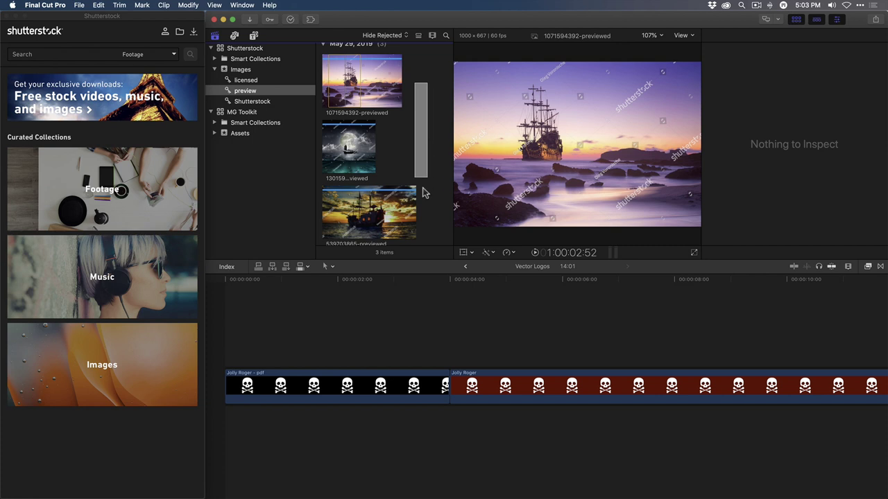
{"action": "left_click_drag", "start_coordinate": [424, 192], "coordinate": [324, 235]}
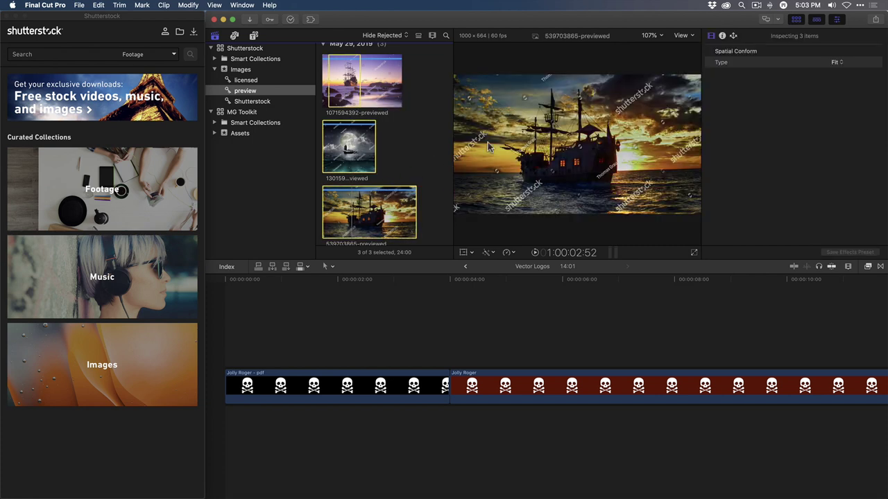
{"action": "left_click", "coordinate": [835, 63]}
{"action": "left_click", "coordinate": [836, 71]}
Step: Create an audition from the three ship images, preview it, and connect it below Jolly Roger
{"action": "scroll", "coordinate": [402, 169], "scroll_direction": "down", "scroll_amount": 1}
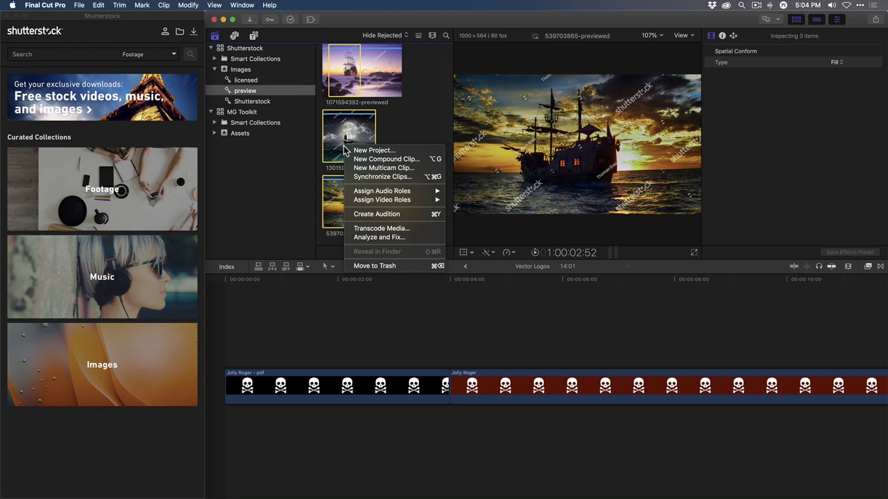
{"action": "right_click", "coordinate": [344, 146]}
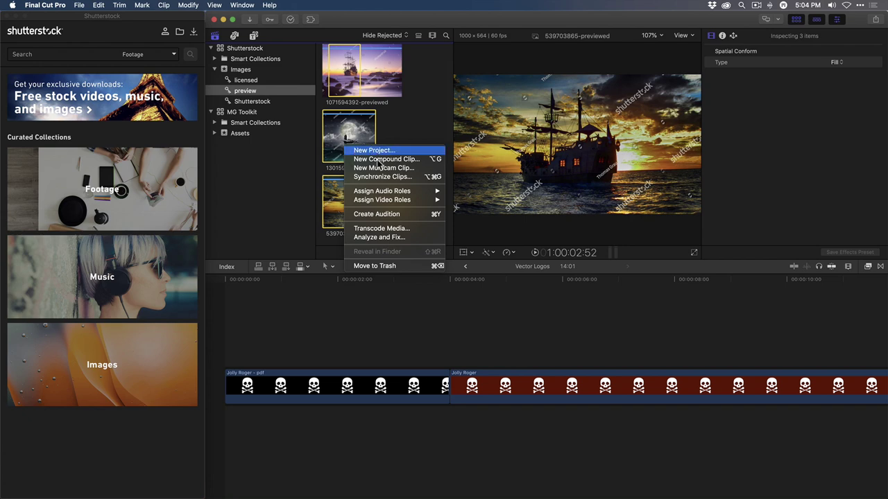
{"action": "left_click", "coordinate": [375, 213]}
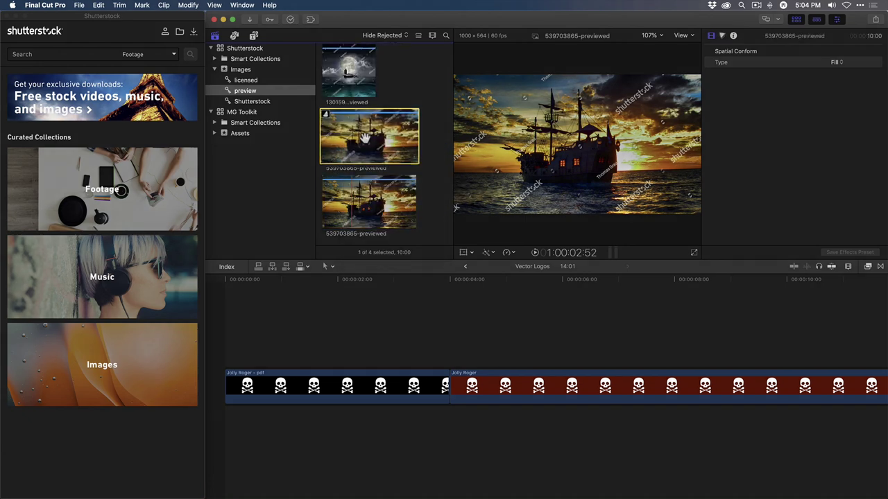
{"action": "key", "text": "y"}
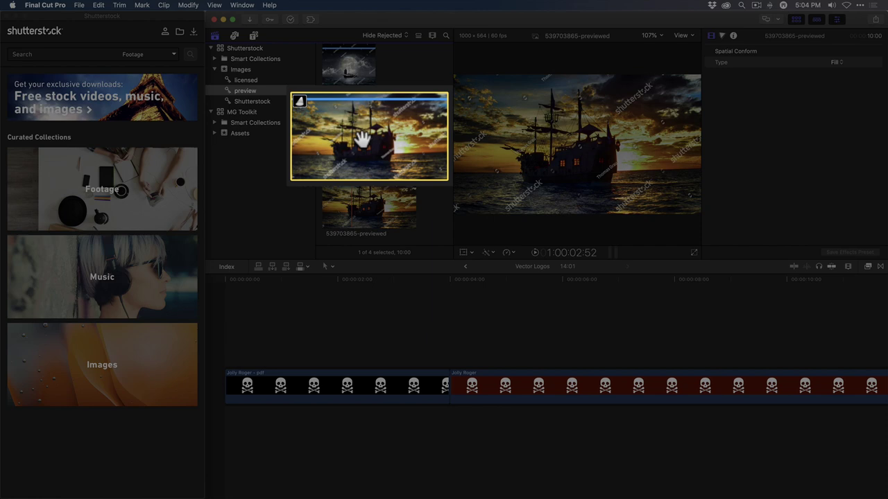
{"action": "key", "text": "y"}
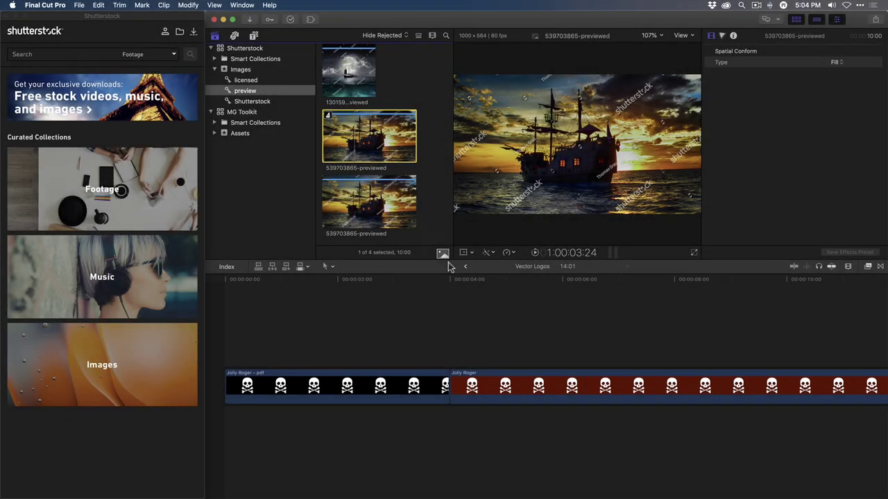
{"action": "left_click_drag", "start_coordinate": [356, 137], "coordinate": [494, 438]}
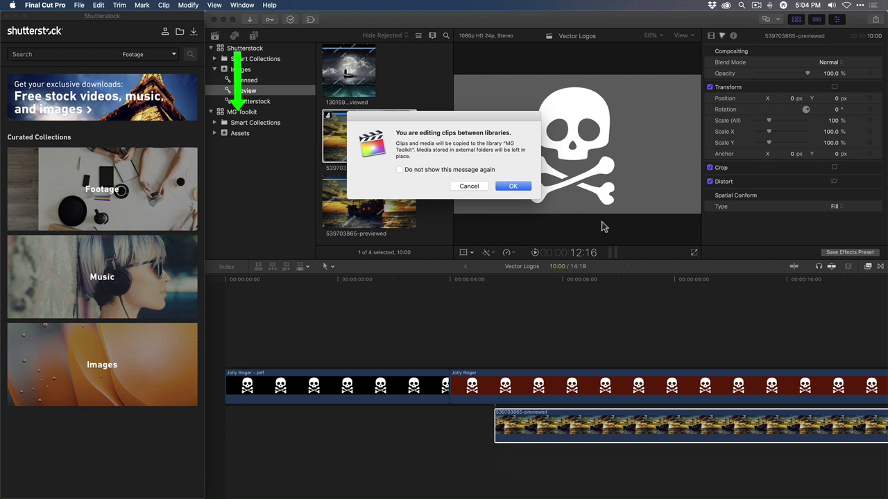
Step: Accept the cross-library copy and make the Jolly Roger title's background fully transparent
{"action": "left_click", "coordinate": [514, 188]}
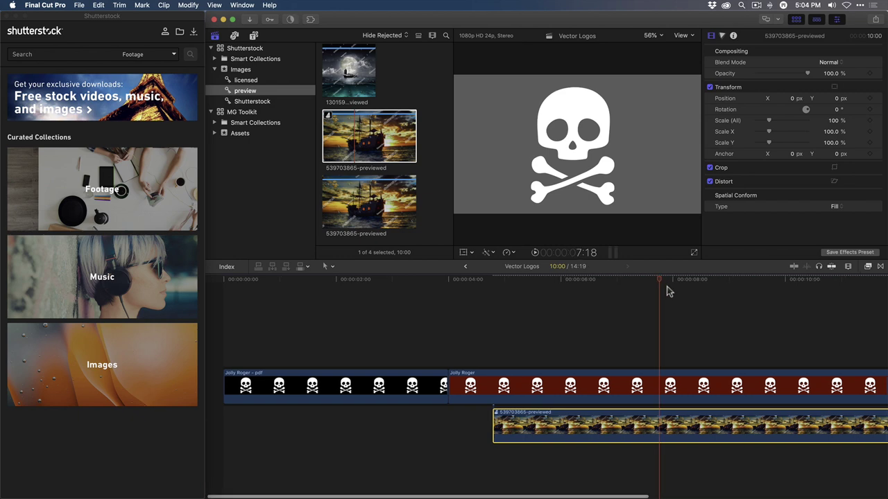
{"action": "scroll", "coordinate": [664, 289], "scroll_direction": "right", "scroll_amount": 5}
{"action": "left_click", "coordinate": [540, 386]}
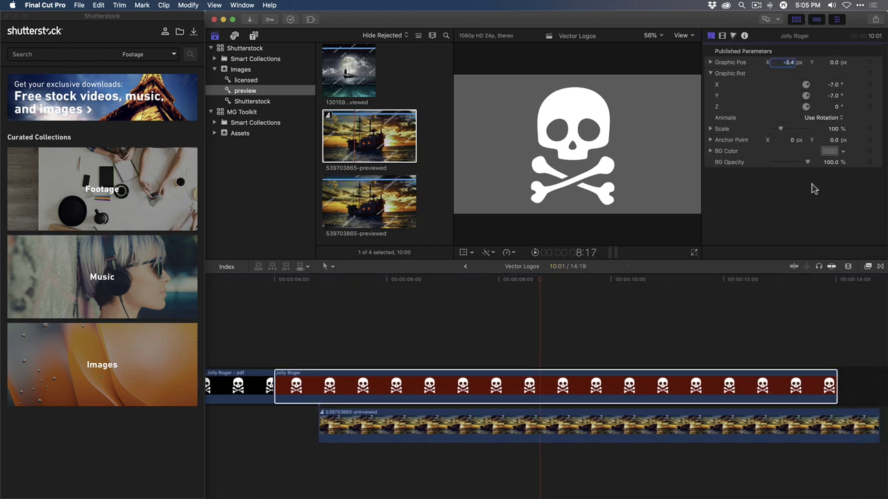
{"action": "left_click_drag", "start_coordinate": [807, 162], "coordinate": [771, 162]}
{"action": "left_click", "coordinate": [459, 312]}
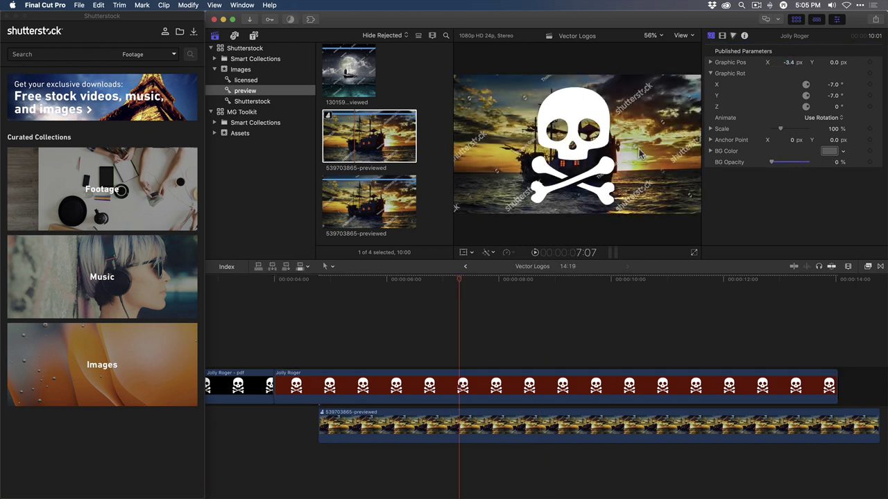
Step: Cycle the audition's ship picks and finish on the moonlit ship image
{"action": "left_click", "coordinate": [458, 428]}
{"action": "left_click", "coordinate": [322, 414]}
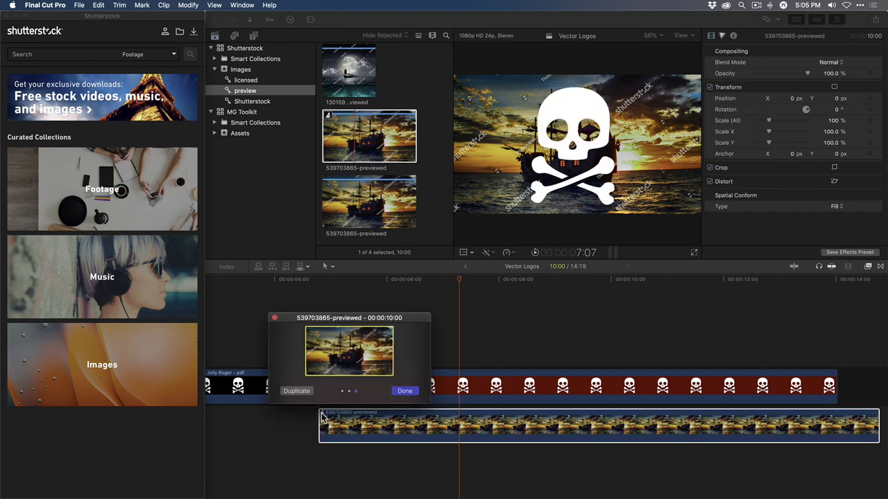
{"action": "key", "text": "Left"}
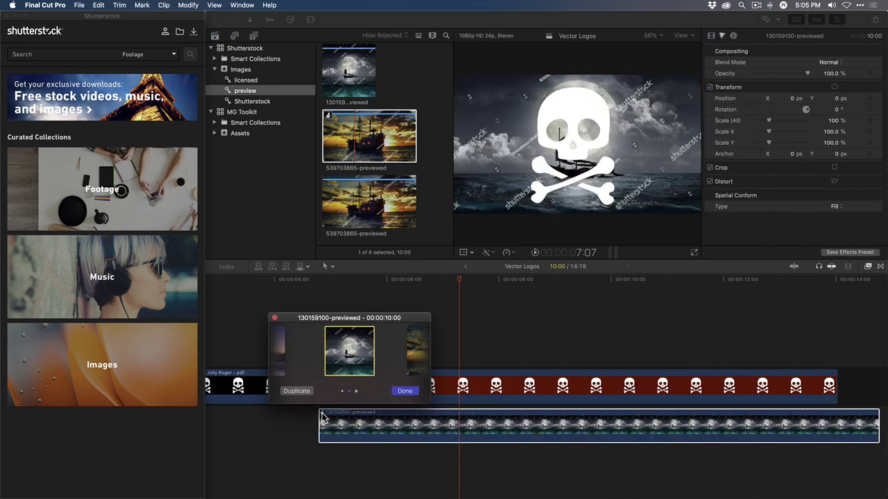
{"action": "key", "text": "Left"}
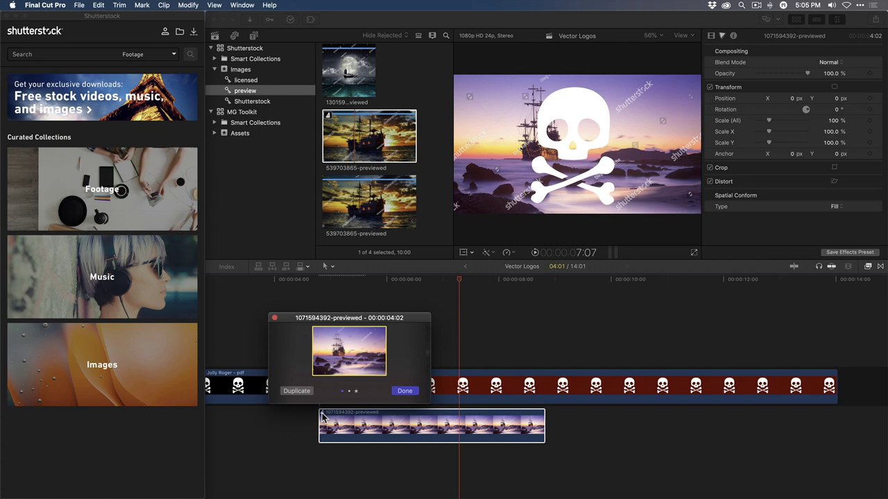
{"action": "key", "text": "Left"}
{"action": "key", "text": "Left"}
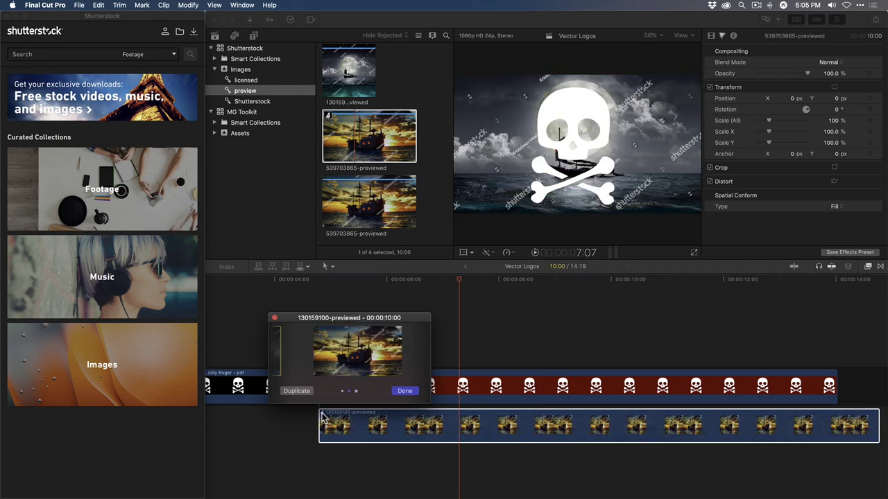
{"action": "left_click", "coordinate": [407, 393]}
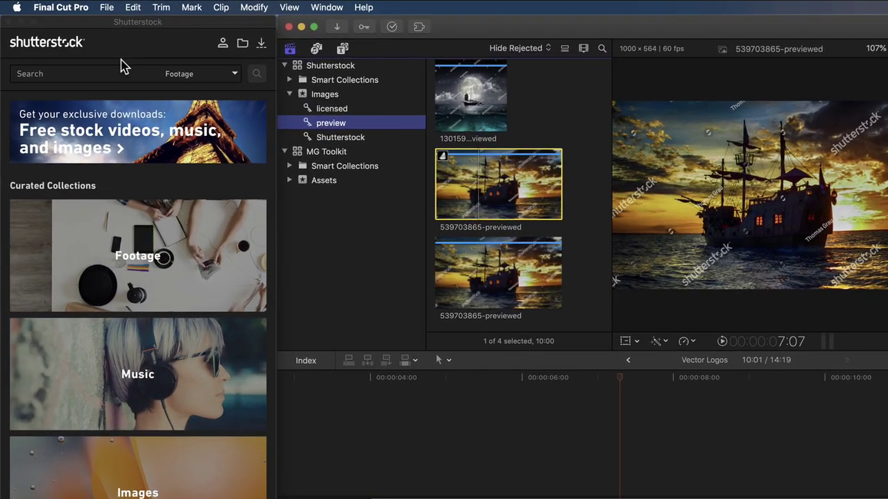
Step: Bring up the Shutterstock panel's download history and scroll through the previewed images
{"action": "left_click", "coordinate": [90, 49]}
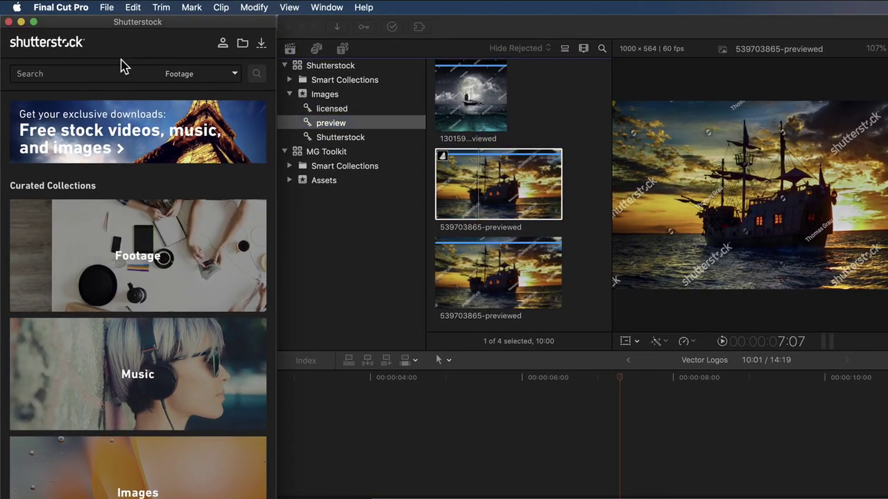
{"action": "left_click", "coordinate": [263, 45]}
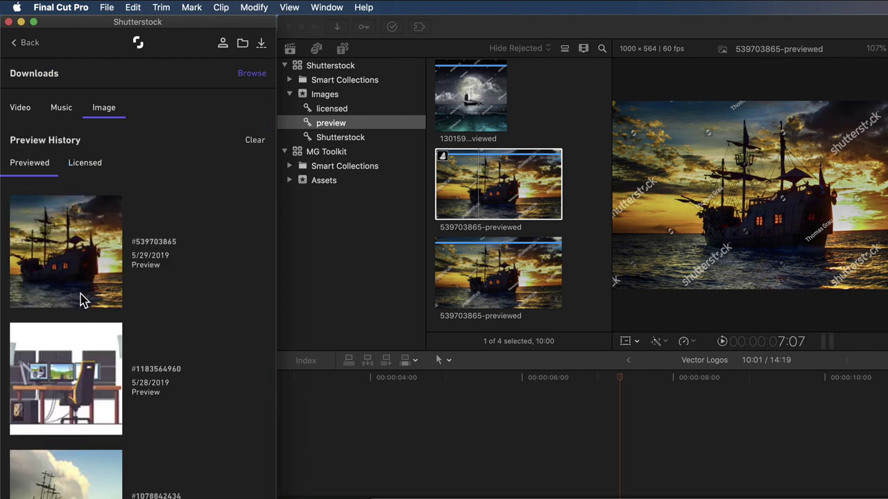
{"action": "scroll", "coordinate": [79, 298], "scroll_direction": "down", "scroll_amount": 10}
{"action": "scroll", "coordinate": [79, 299], "scroll_direction": "up", "scroll_amount": 4}
{"action": "scroll", "coordinate": [80, 298], "scroll_direction": "up", "scroll_amount": 6}
Step: Check the Licensed list, then open details for previewed image 'The last Pirate Ship' (ID 539703865)
{"action": "left_click", "coordinate": [91, 167]}
{"action": "scroll", "coordinate": [166, 225], "scroll_direction": "down", "scroll_amount": 12}
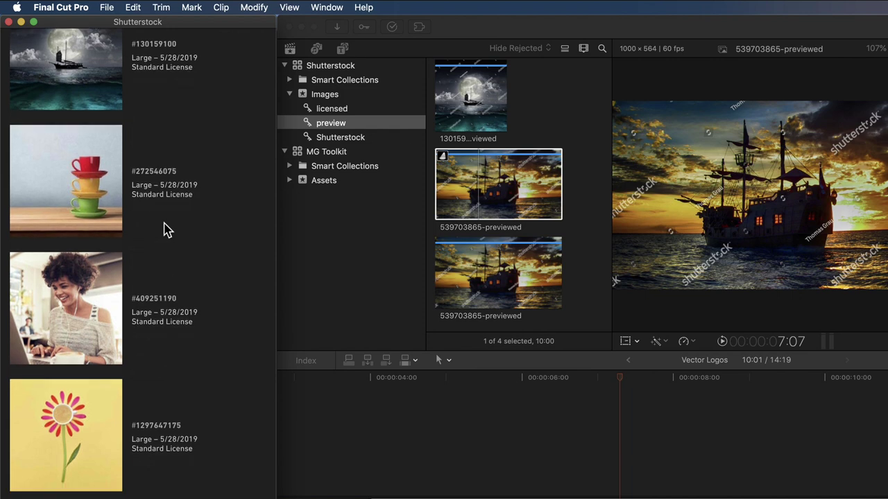
{"action": "scroll", "coordinate": [166, 237], "scroll_direction": "up", "scroll_amount": 12}
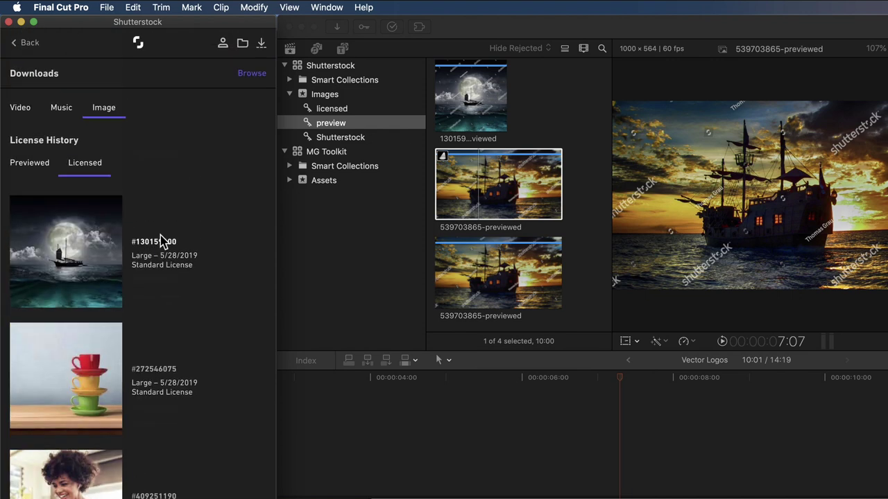
{"action": "left_click", "coordinate": [40, 170]}
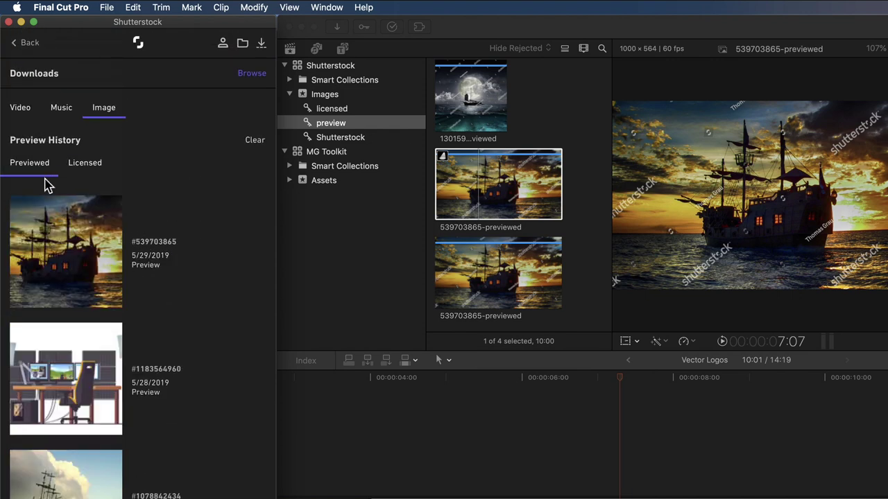
{"action": "left_click", "coordinate": [45, 258]}
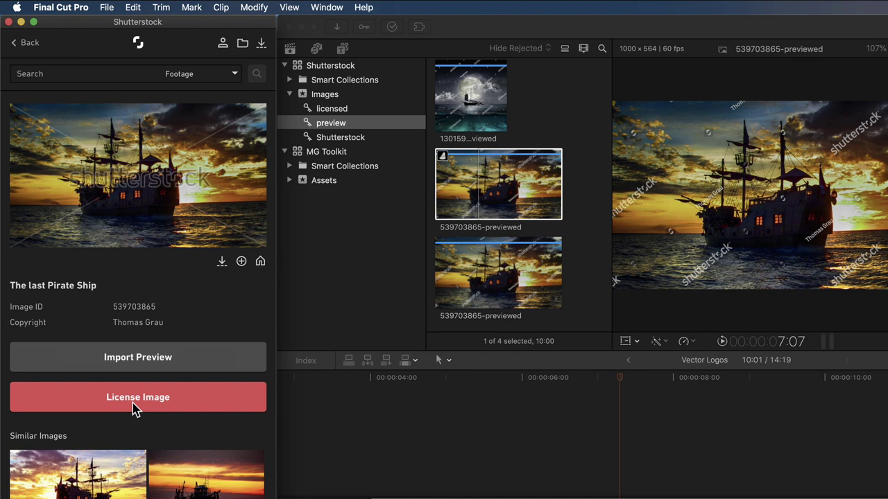
Step: Return to the download history and review the licensed Shutterstock images list
{"action": "left_click", "coordinate": [30, 42]}
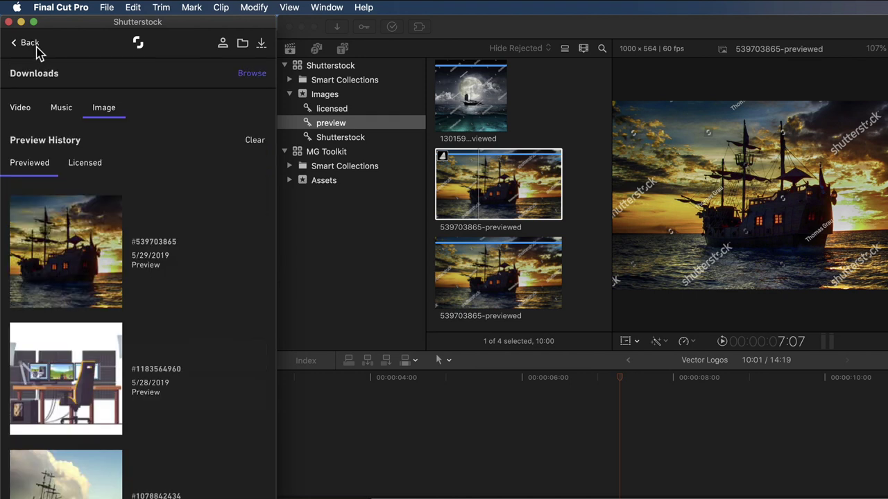
{"action": "left_click", "coordinate": [91, 167]}
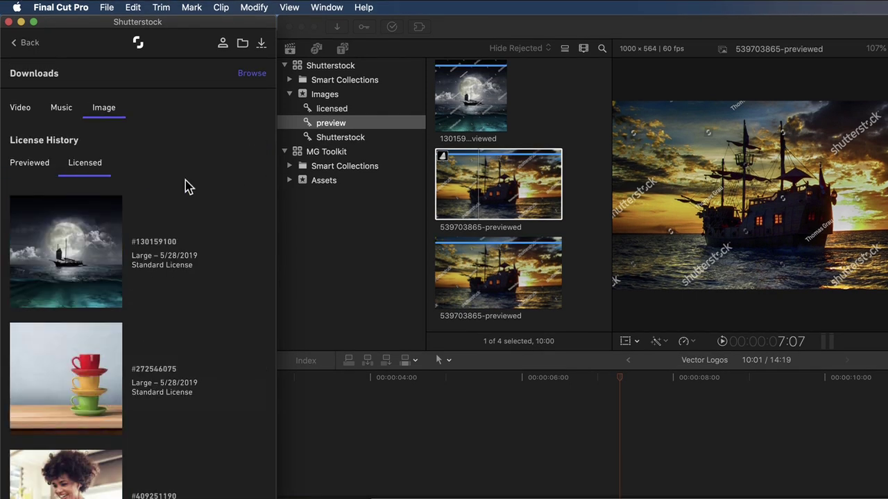
{"action": "scroll", "coordinate": [223, 207], "scroll_direction": "down", "scroll_amount": 5}
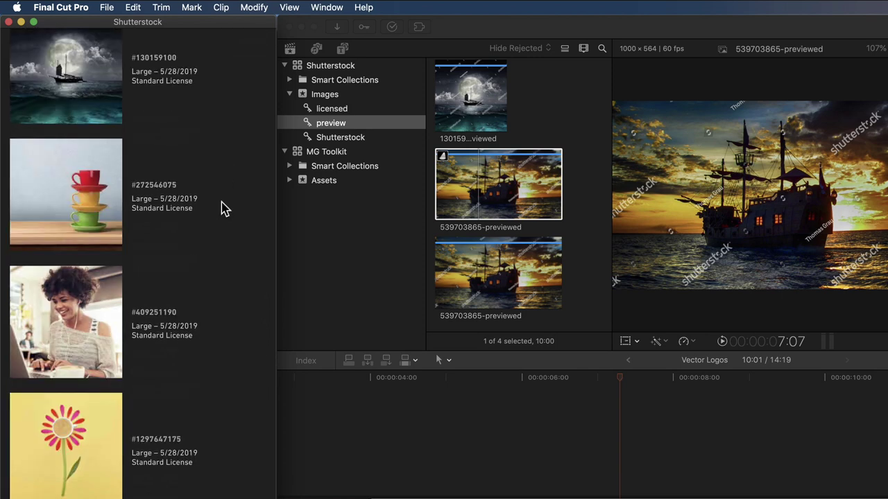
{"action": "scroll", "coordinate": [223, 206], "scroll_direction": "up", "scroll_amount": 5}
{"action": "scroll", "coordinate": [223, 207], "scroll_direction": "up", "scroll_amount": 1}
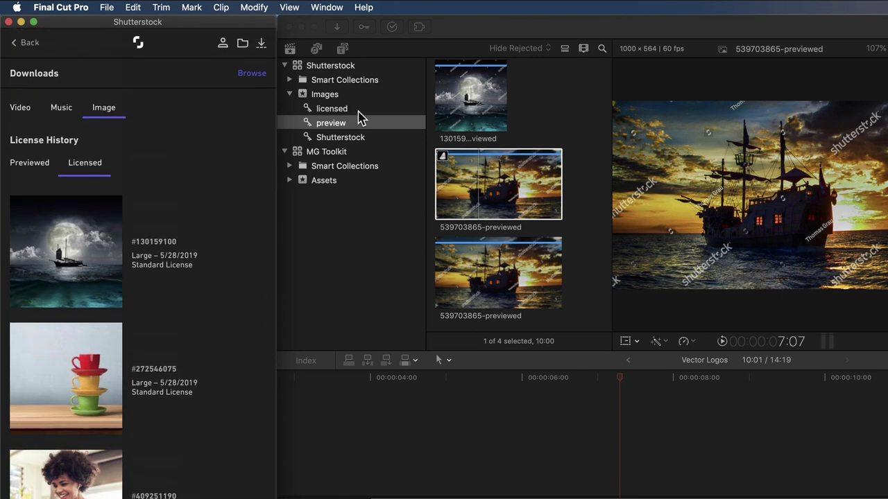
Step: Show the licensed keyword collection in the Images event and select 130159100-huge-licensed
{"action": "left_click", "coordinate": [338, 96]}
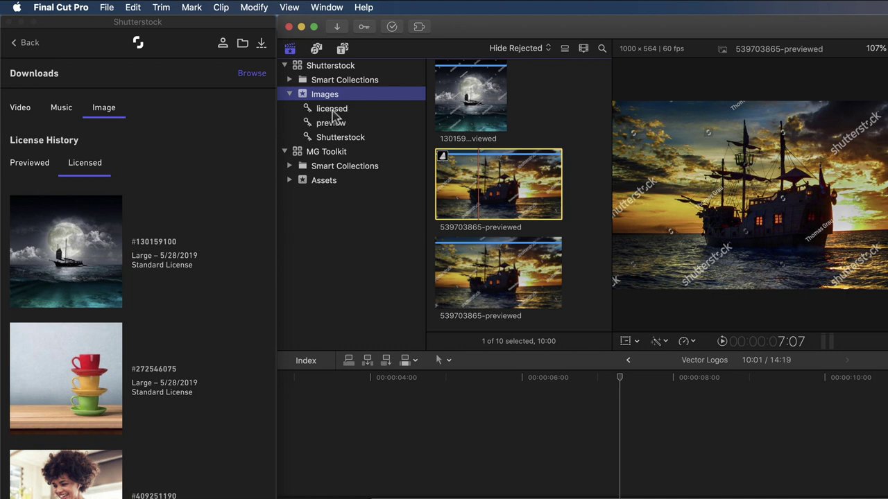
{"action": "left_click", "coordinate": [333, 111]}
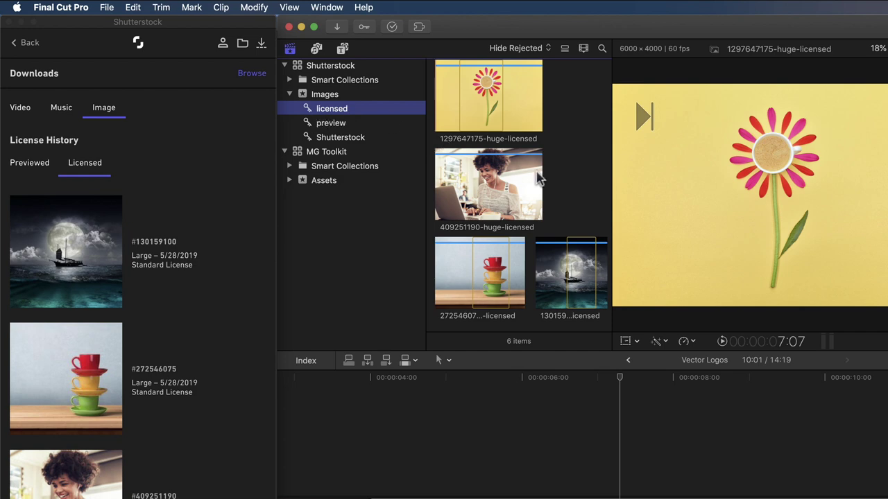
{"action": "left_click", "coordinate": [574, 281]}
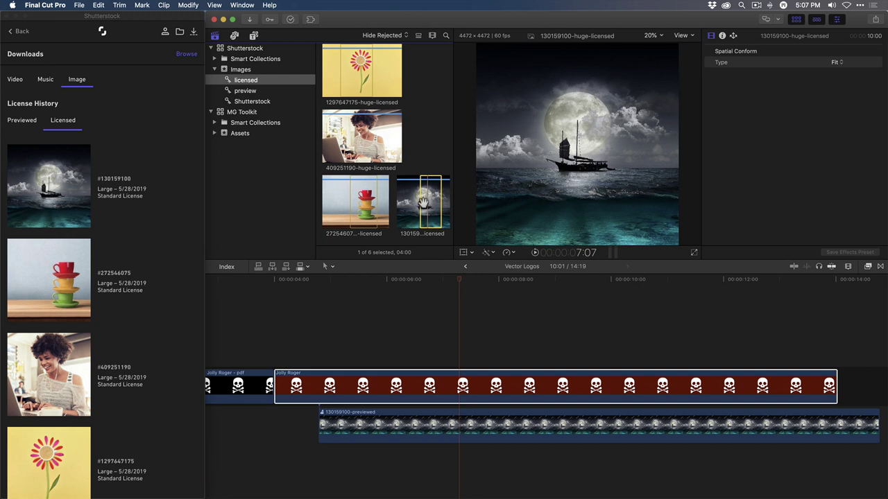
Step: Replace the watermarked preview clip from its start with the licensed moonlit ship image
{"action": "left_click_drag", "start_coordinate": [423, 201], "coordinate": [389, 426]}
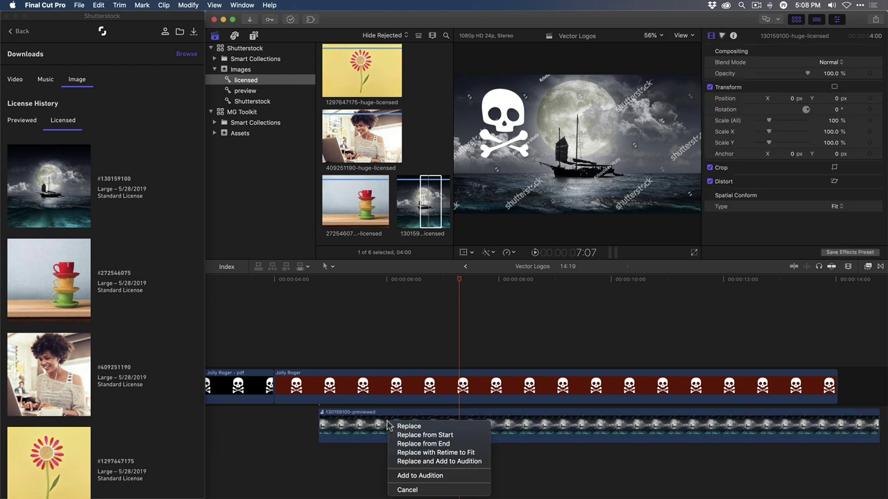
{"action": "left_click", "coordinate": [422, 436]}
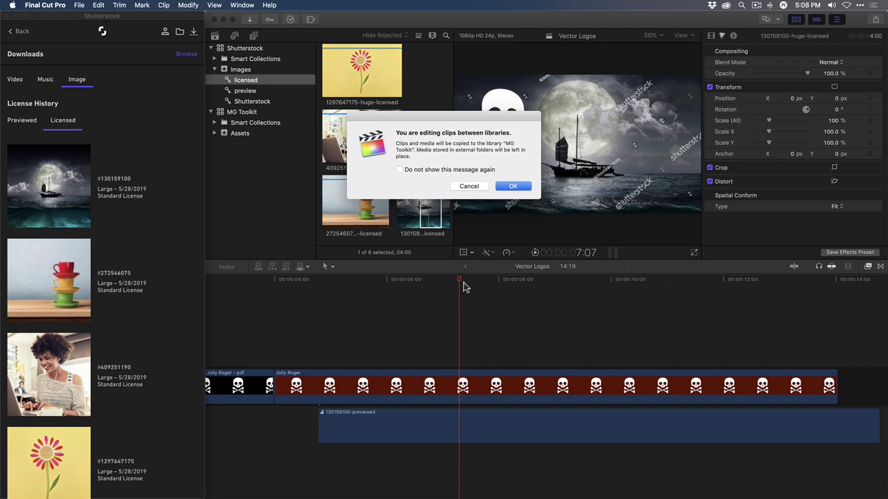
{"action": "left_click", "coordinate": [515, 187]}
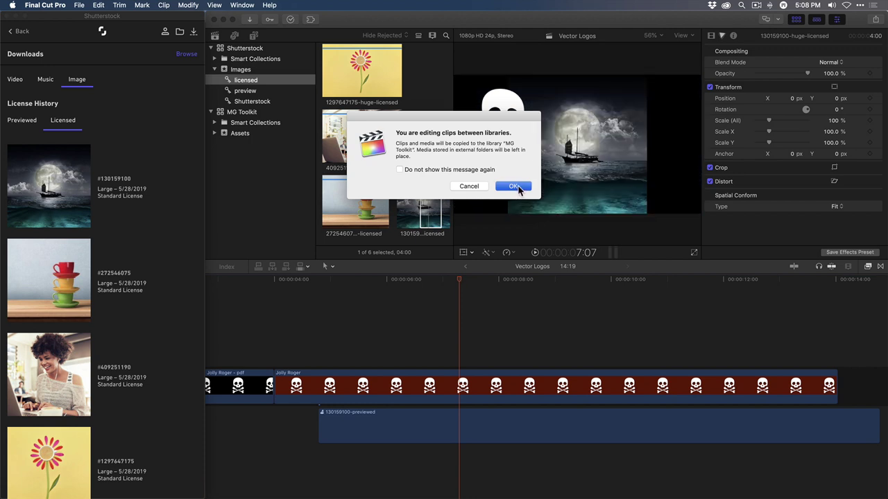
{"action": "left_click_drag", "start_coordinate": [459, 279], "coordinate": [434, 279]}
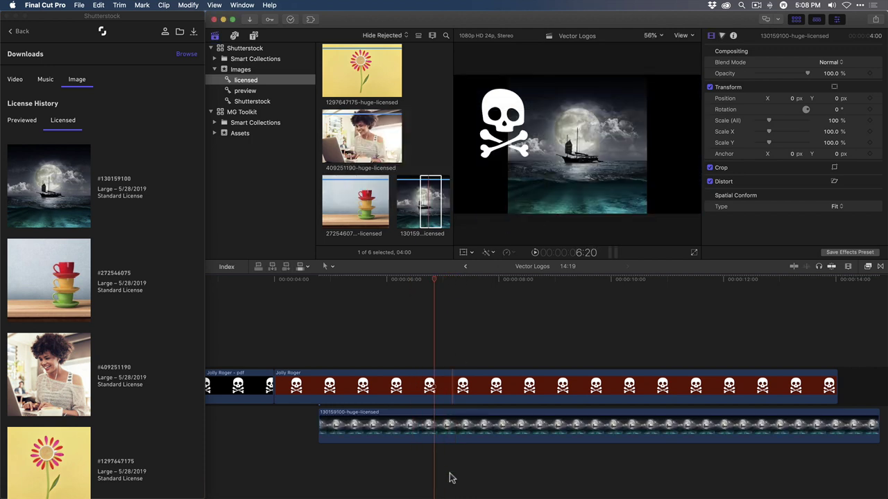
Step: Set the licensed background clip's Spatial Conform Type to Fill and play back the composite
{"action": "left_click", "coordinate": [456, 434]}
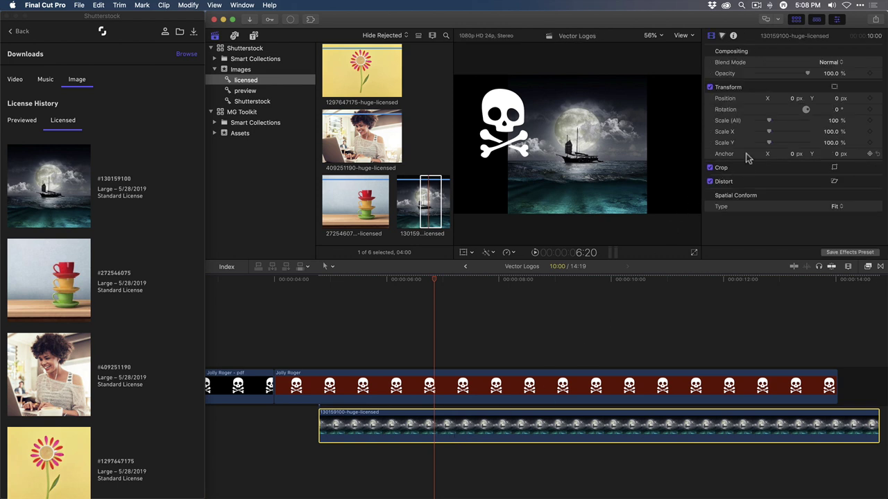
{"action": "left_click", "coordinate": [836, 206]}
{"action": "left_click", "coordinate": [837, 206]}
{"action": "left_click_drag", "start_coordinate": [437, 286], "coordinate": [543, 344]}
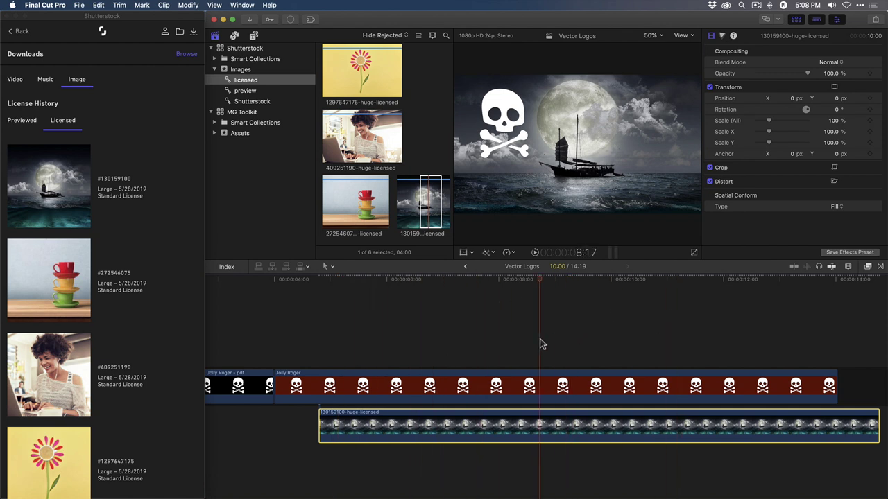